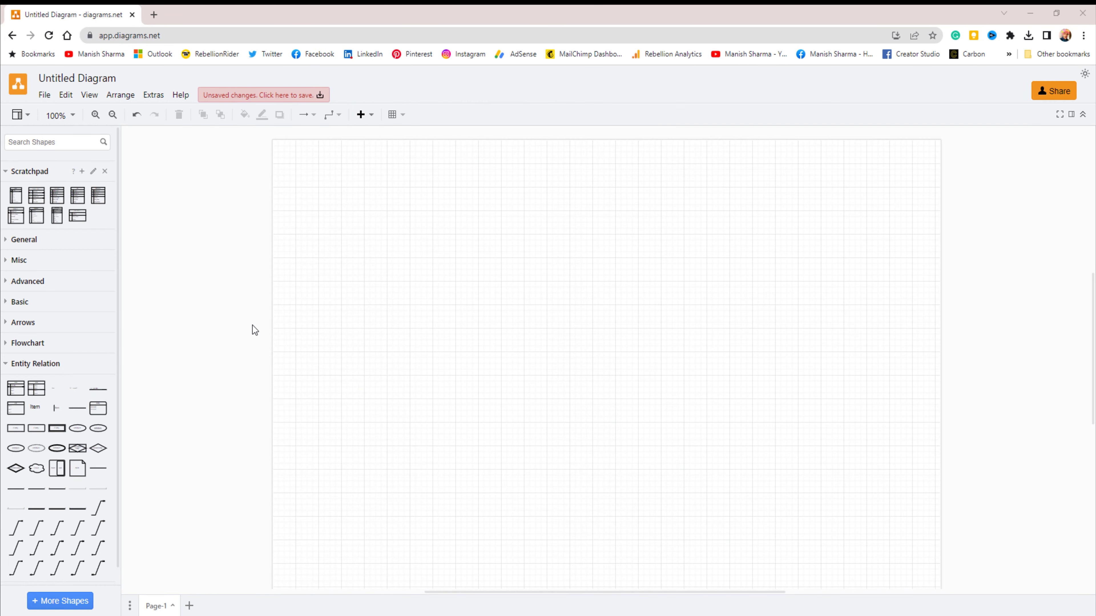
Step: Add an ER table named Books with primary key Book_id
left_click(15, 388)
type("Eooks")
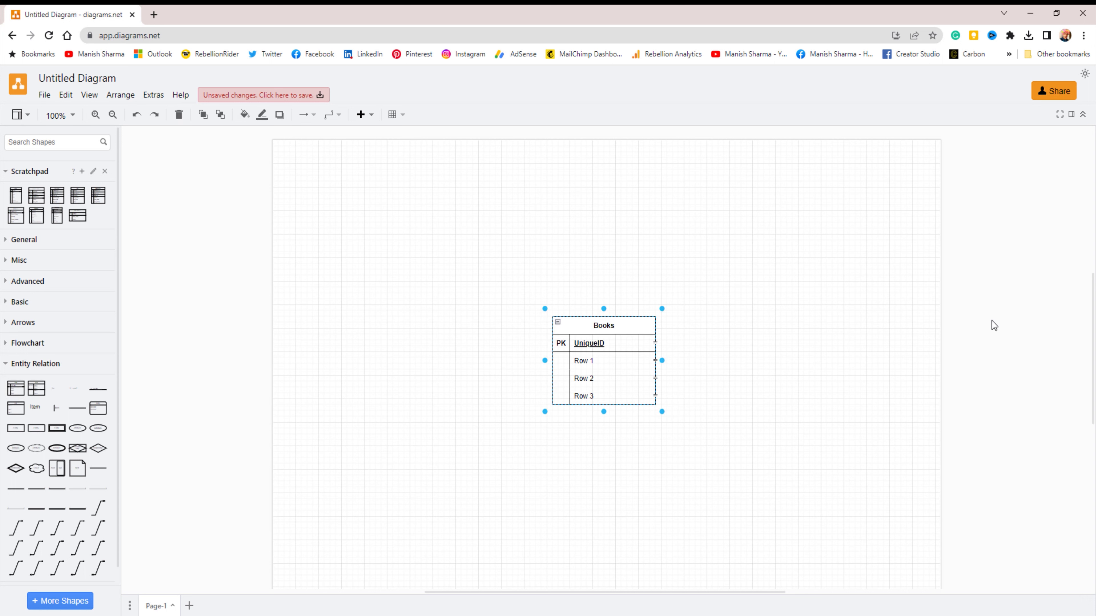
left_click(751, 341)
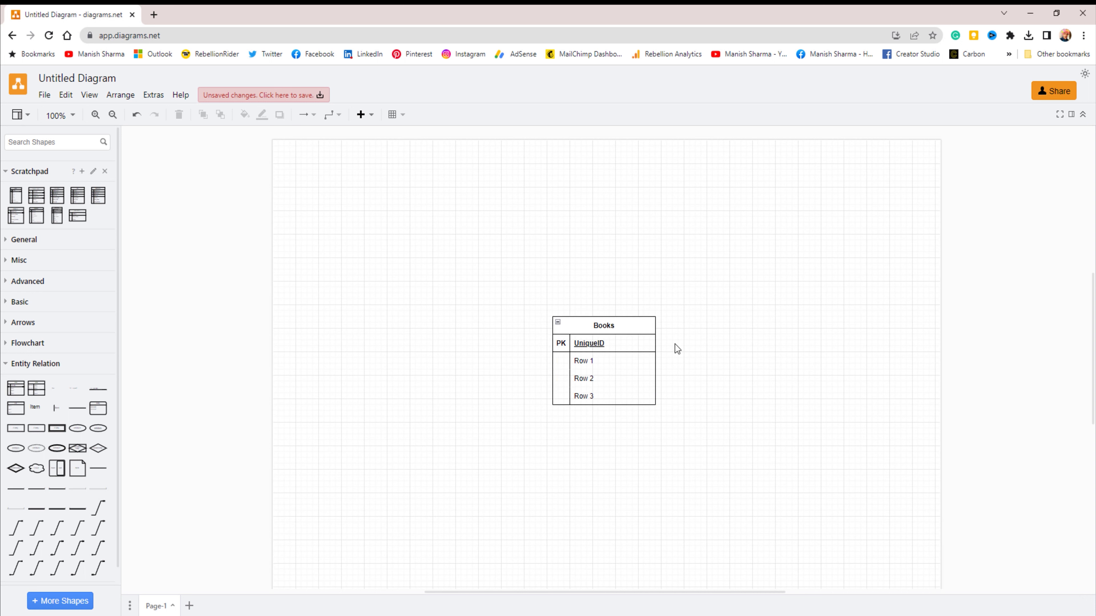
left_click(608, 343)
double_click(608, 343)
type("Book_id")
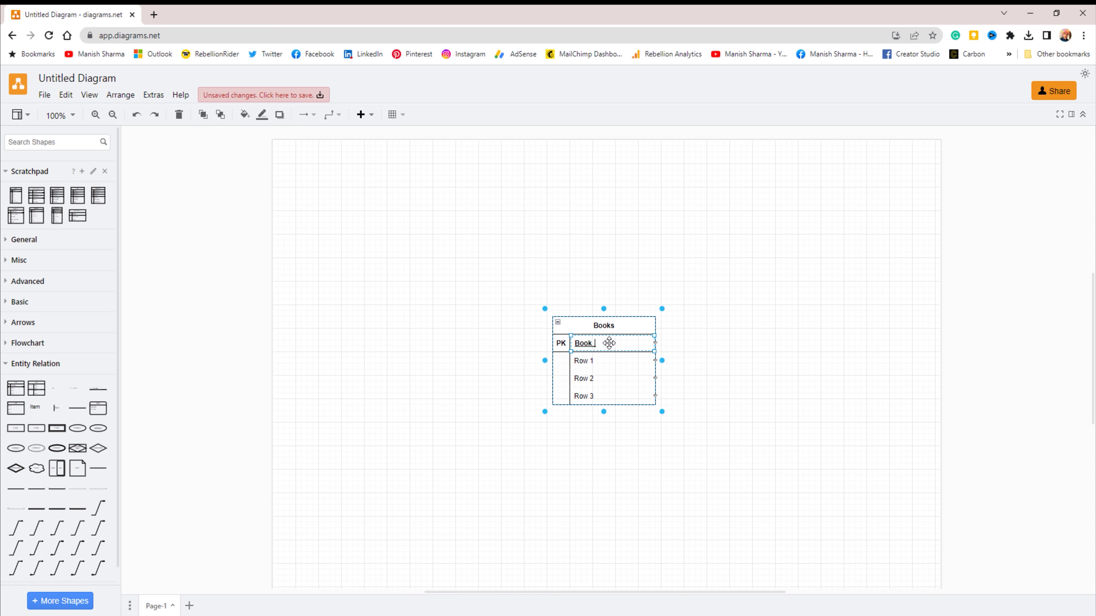
Step: Rename the field rows Title, Author and ISBN, and add a duplicated Genre row
double_click(584, 359)
type("Tit")
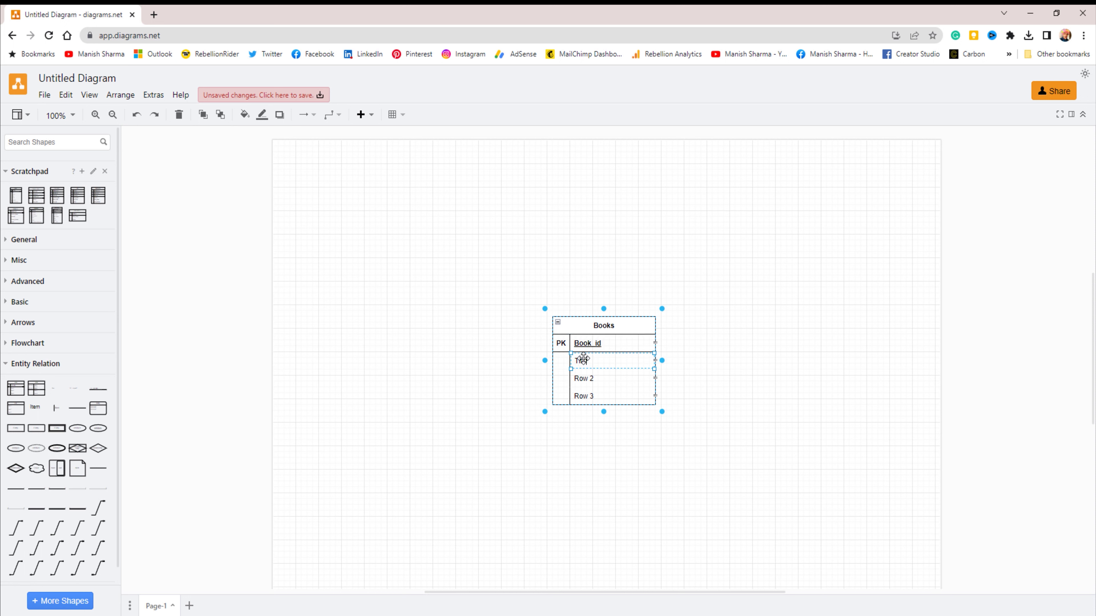
type("klele")
double_click(594, 379)
type("Author")
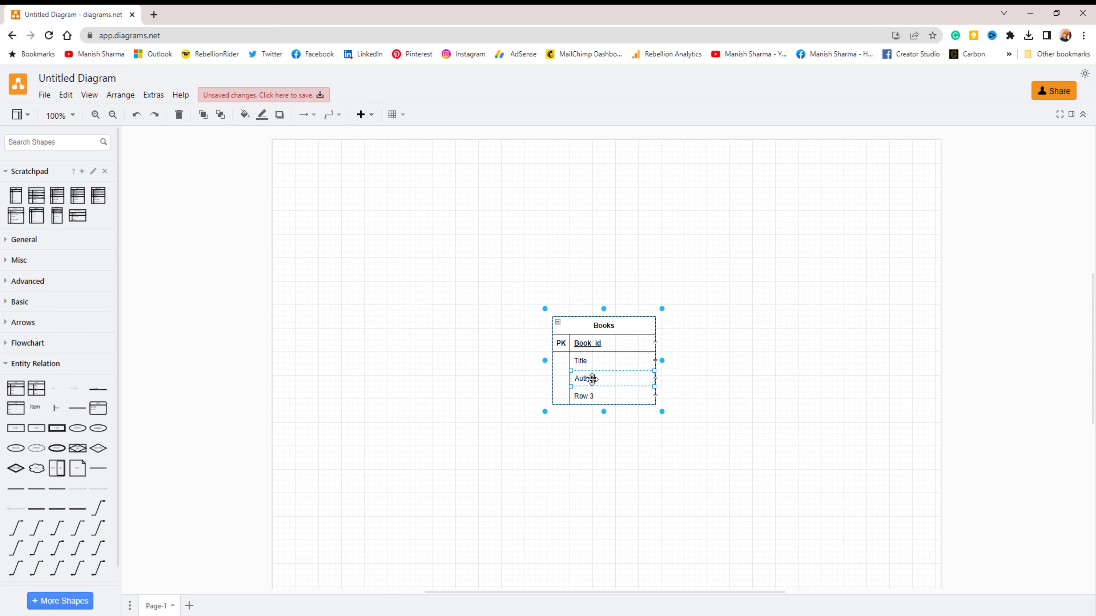
double_click(592, 396)
type("ISBN")
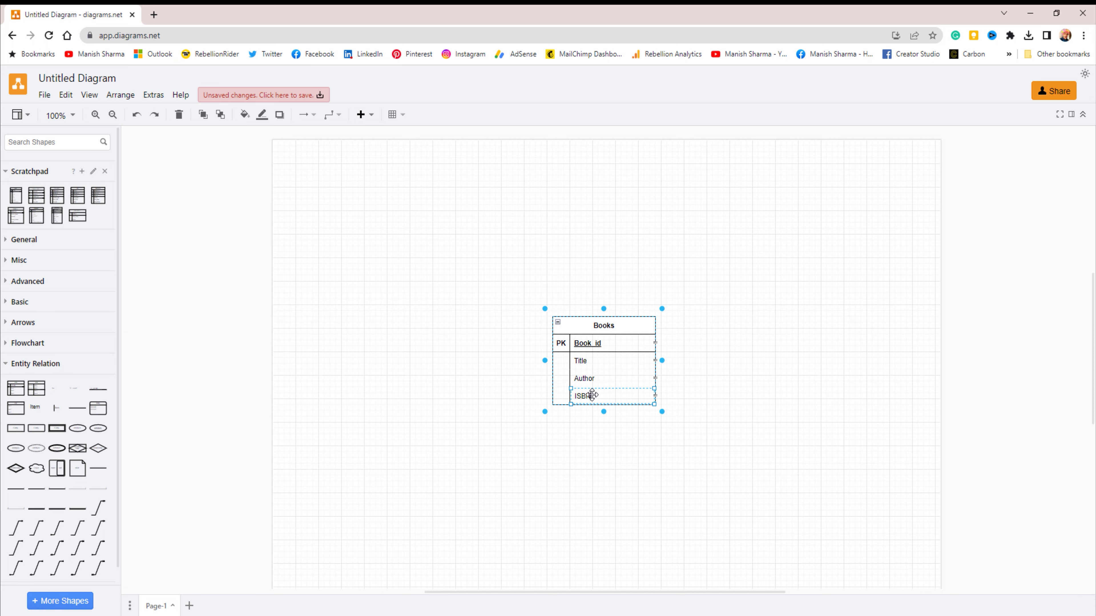
right_click(628, 392)
left_click(663, 396)
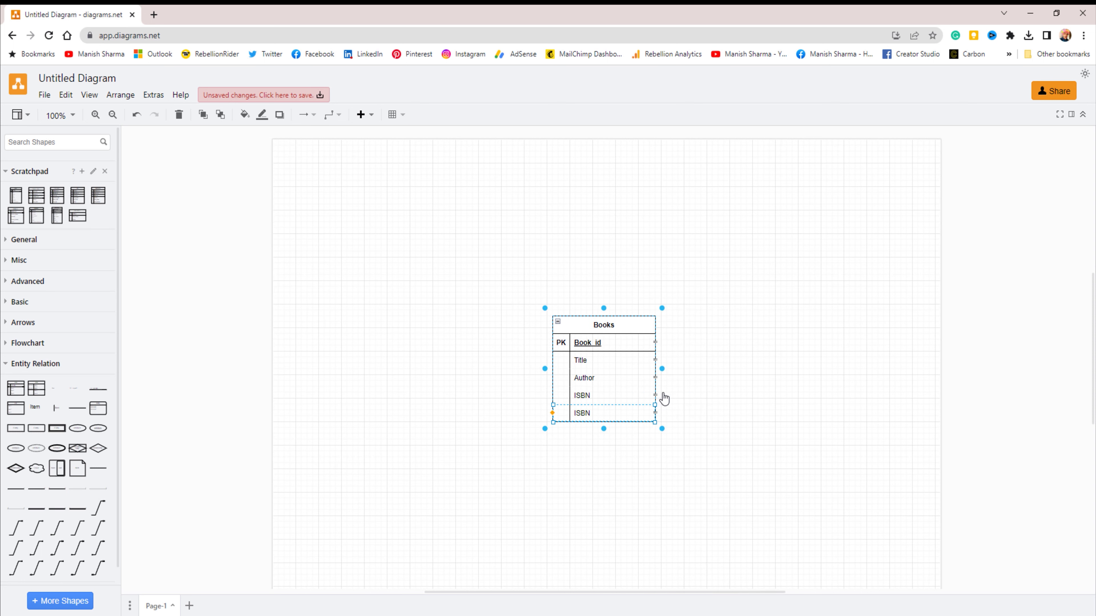
double_click(590, 412)
type("Genre")
Step: Add duplicated rows named Publisher and Publication Date to the Books table
right_click(616, 412)
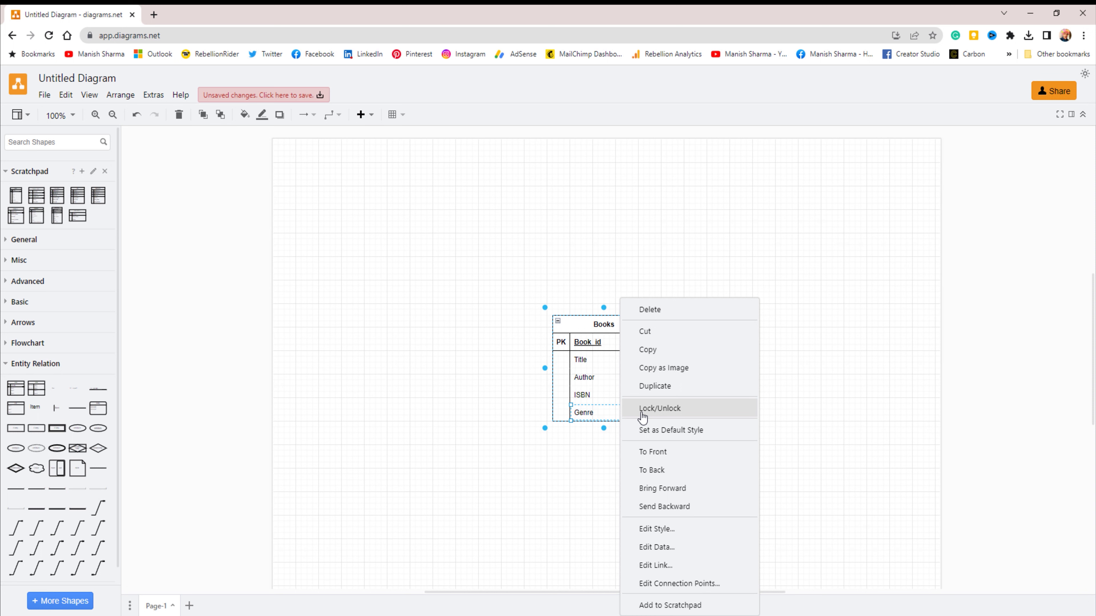
left_click(654, 386)
double_click(641, 431)
type("Publishe")
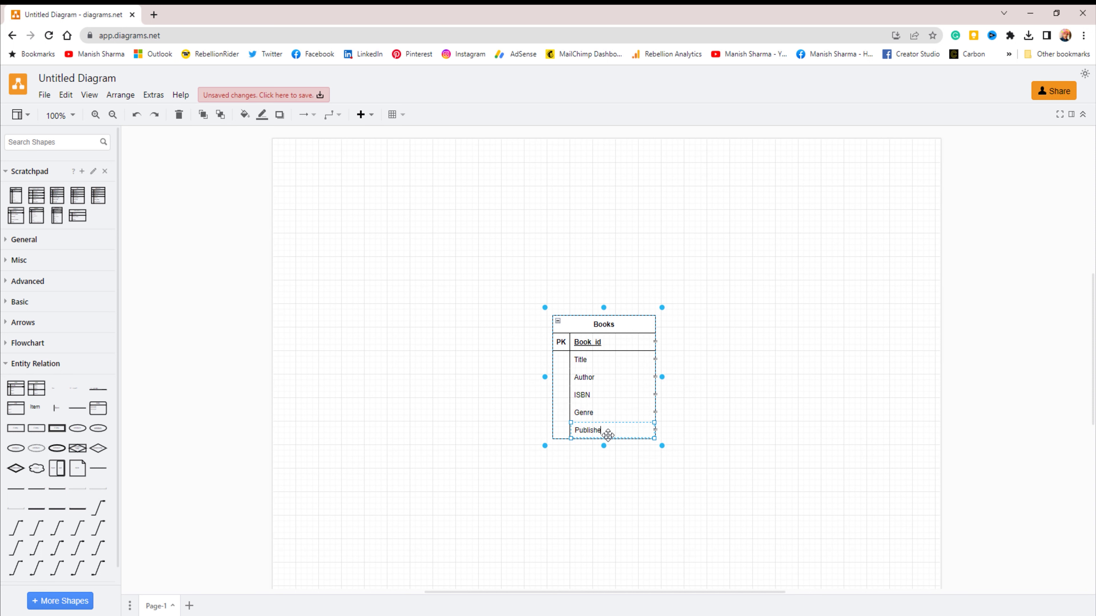
type("r")
right_click(619, 431)
left_click(656, 385)
double_click(589, 447)
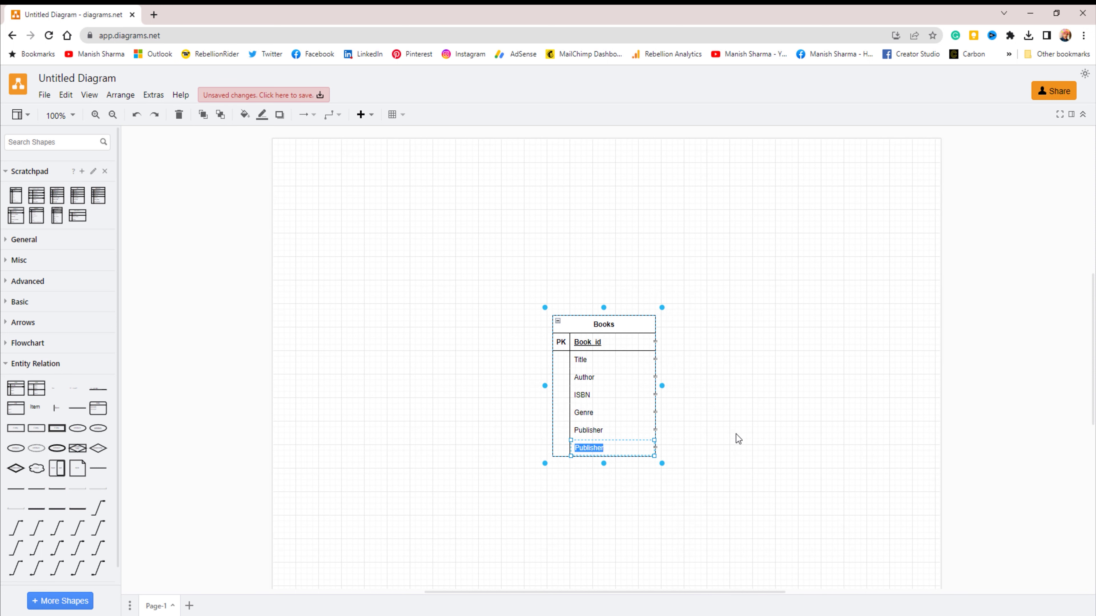
type("Publication Date")
left_click(736, 434)
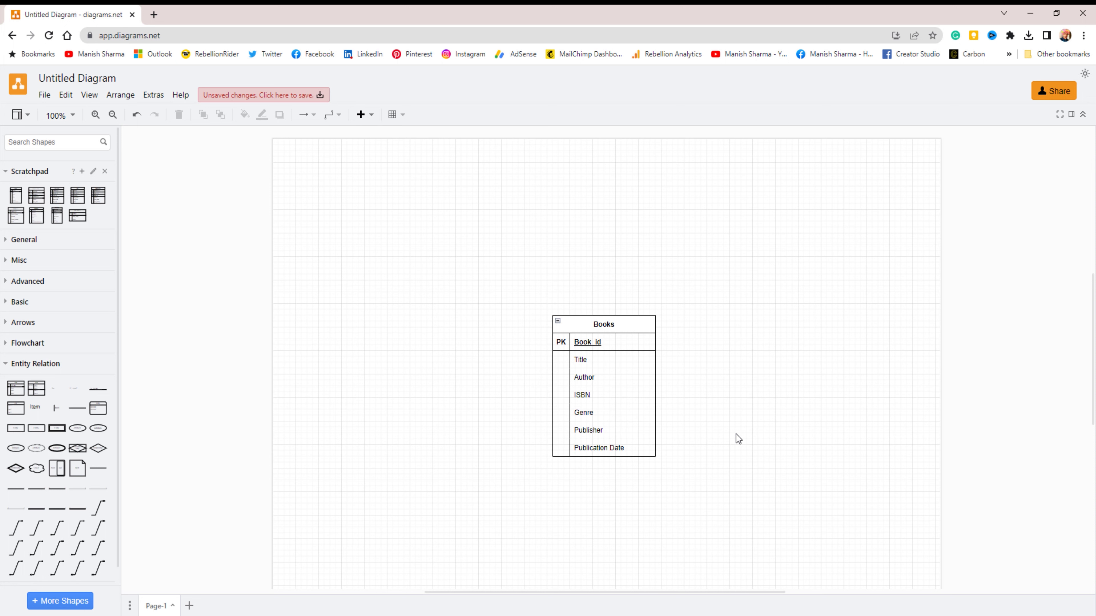
Step: Move Books top-left, save it to the Scratchpad, and place BOOK_COPIES to its right
left_click_drag(626, 326, 374, 173)
left_click(485, 209)
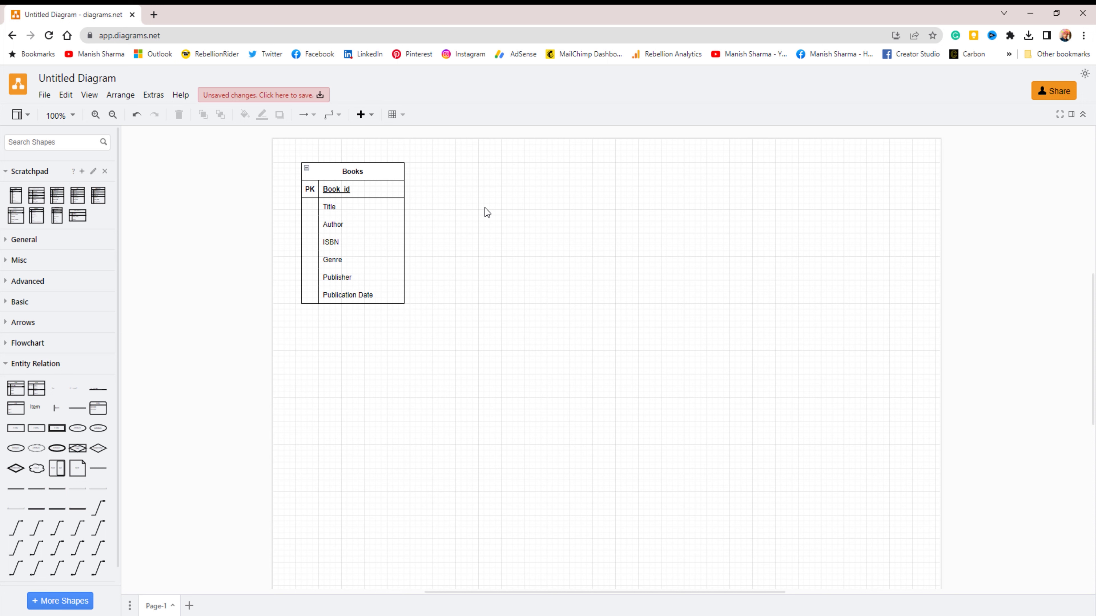
left_click_drag(302, 212, 122, 217)
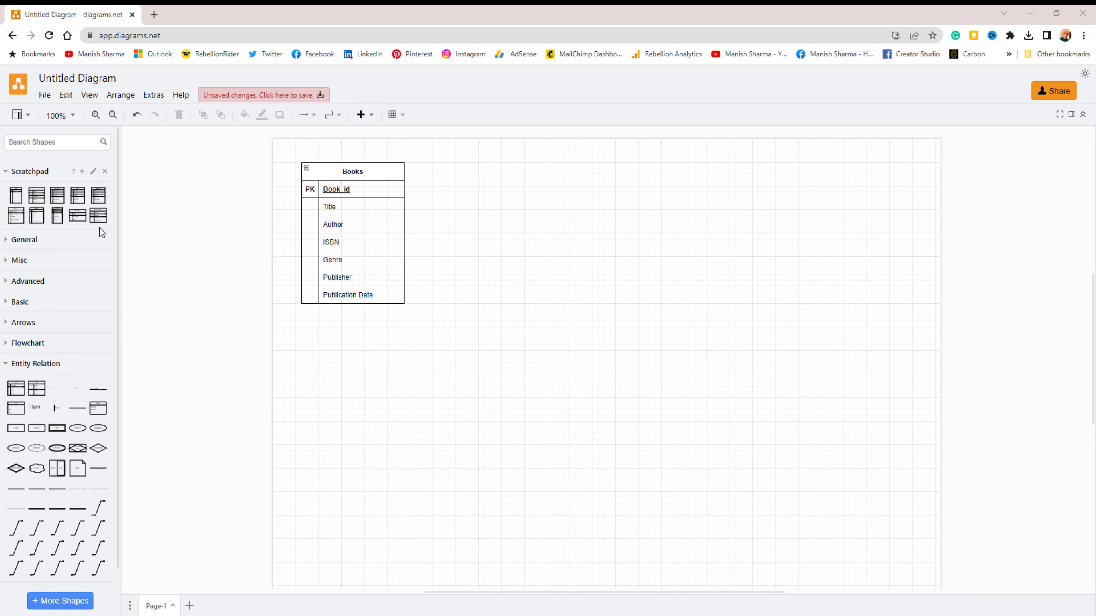
left_click(99, 216)
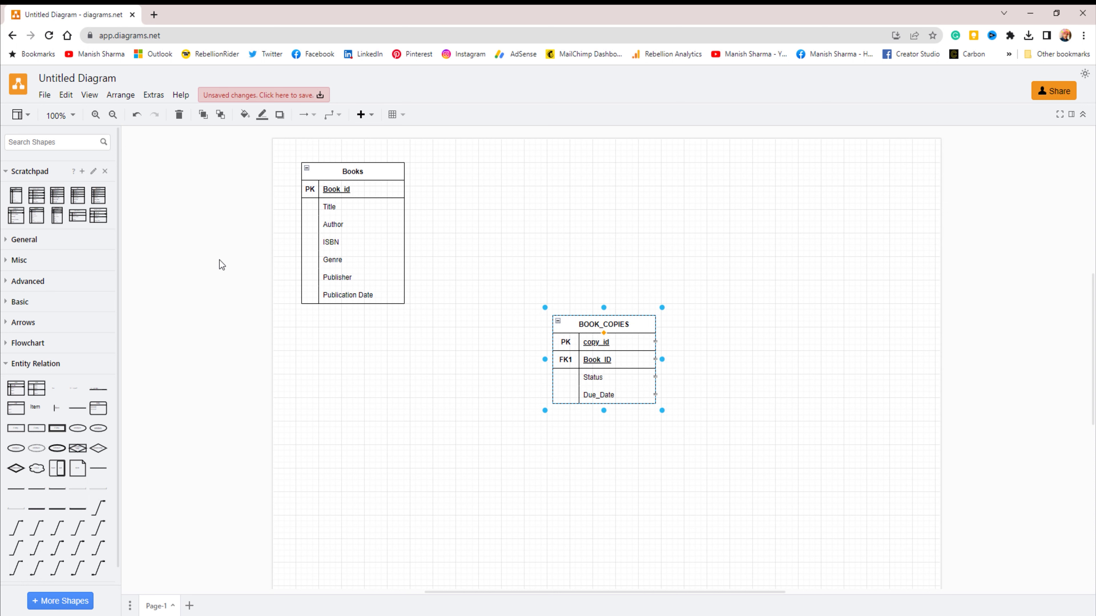
left_click_drag(629, 319, 536, 220)
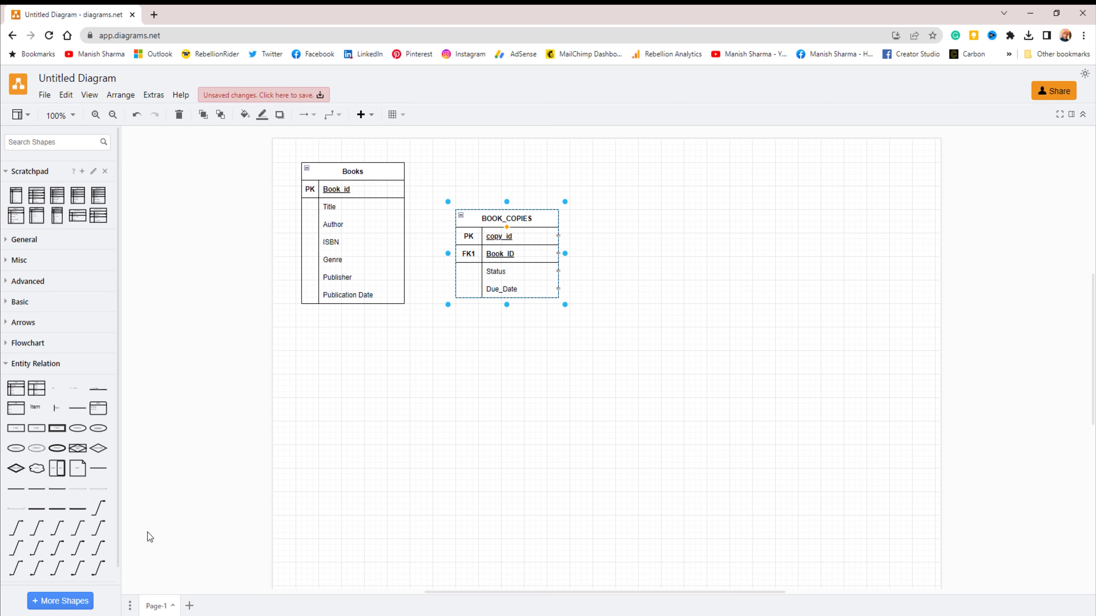
Step: Join Book_id to BOOK_COPIES' FK1 Book_ID with a 1-to-many connector and insert CHECKOUTS
left_click(15, 532)
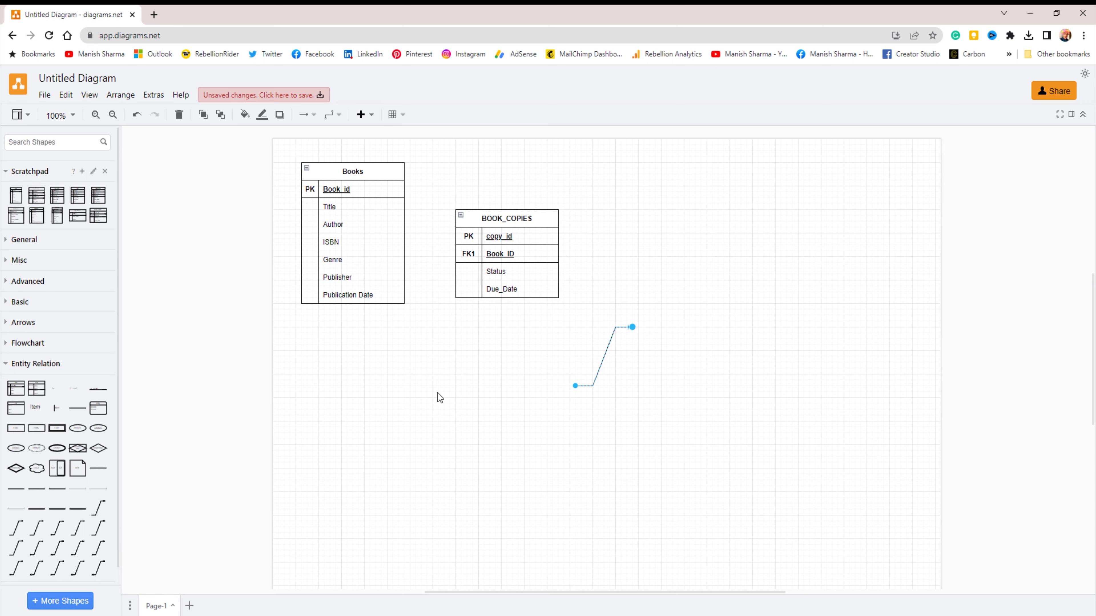
left_click_drag(575, 385, 404, 190)
left_click_drag(632, 326, 456, 259)
left_click(653, 263)
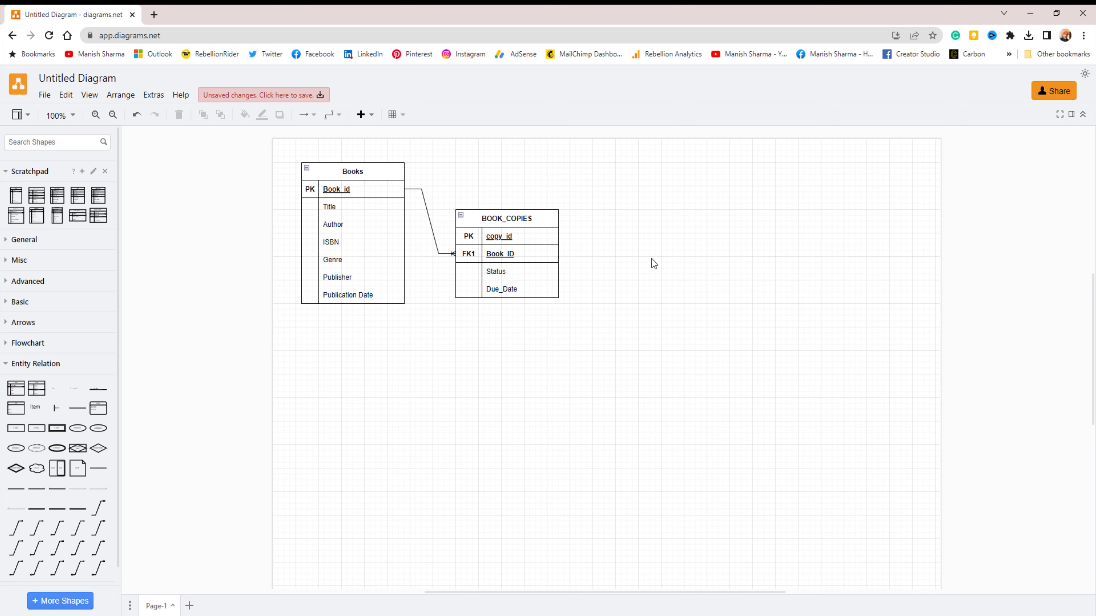
left_click(98, 216)
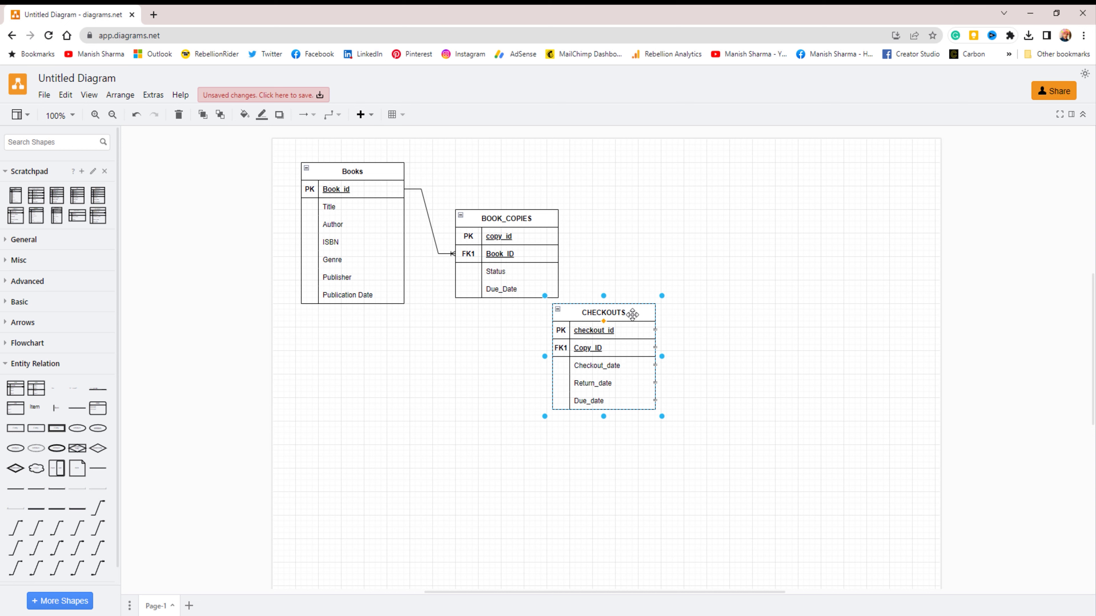
Step: Shift CHECKOUTS lower and draw a connector from copy_id to CHECKOUTS' FK1 Copy_ID row
left_click_drag(632, 314, 689, 477)
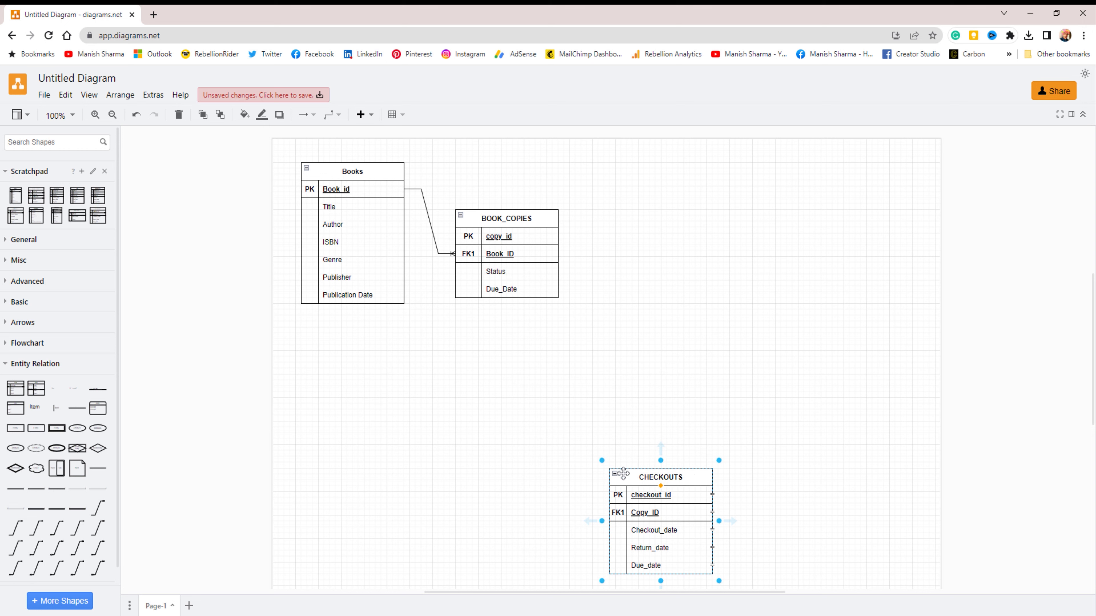
left_click(56, 529)
left_click_drag(632, 328, 558, 236)
left_click_drag(575, 386, 607, 517)
left_click(690, 397)
Step: Place the saved FINE table on the canvas, below the Books table
mouse_move(94, 219)
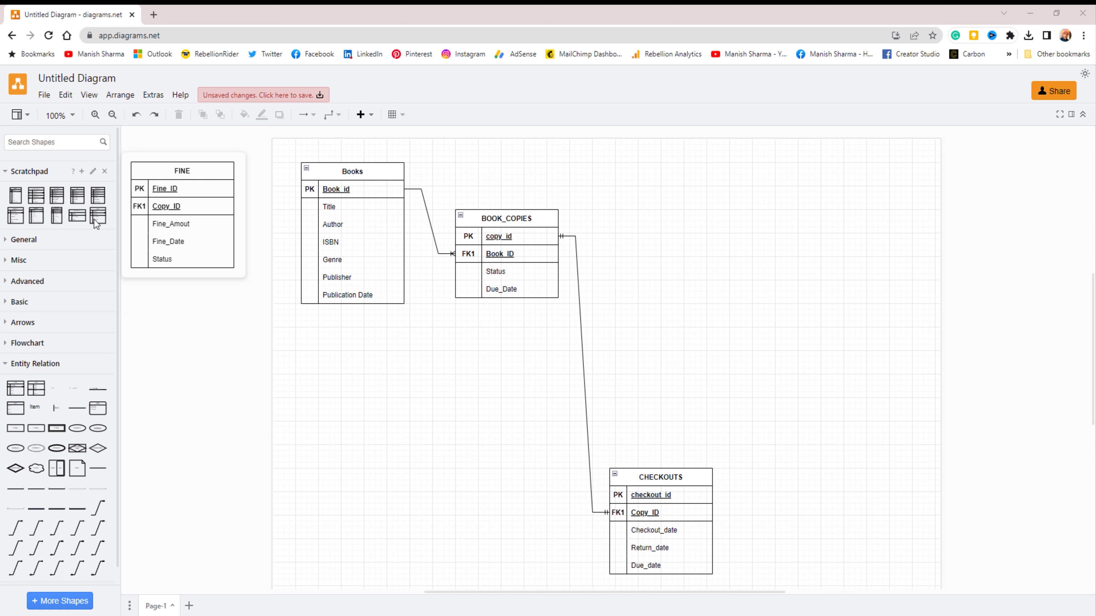
left_click_drag(94, 219, 715, 291)
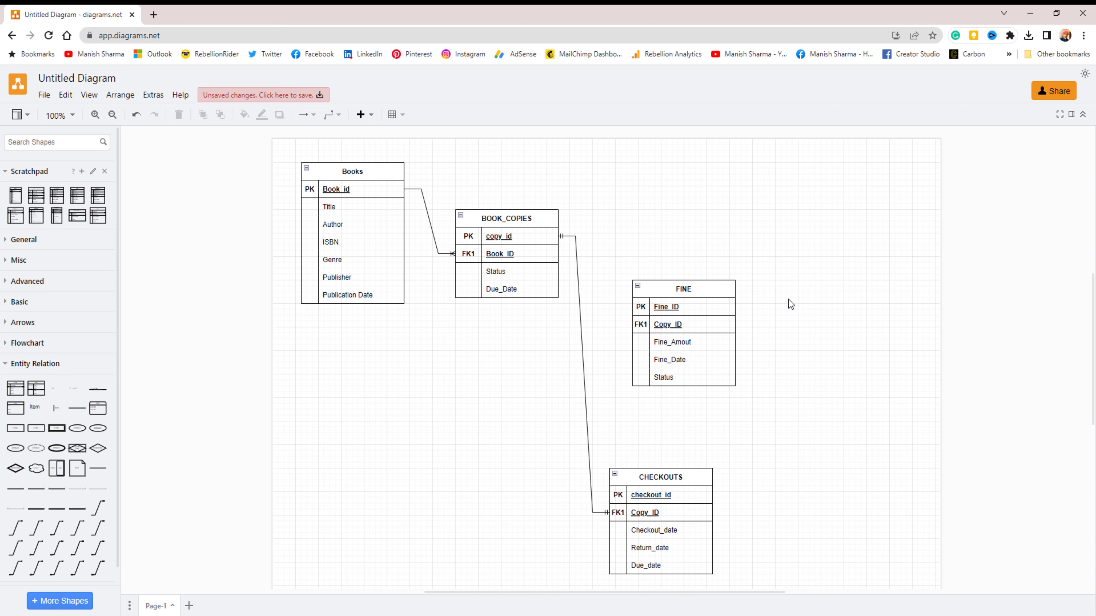
left_click_drag(704, 285, 476, 481)
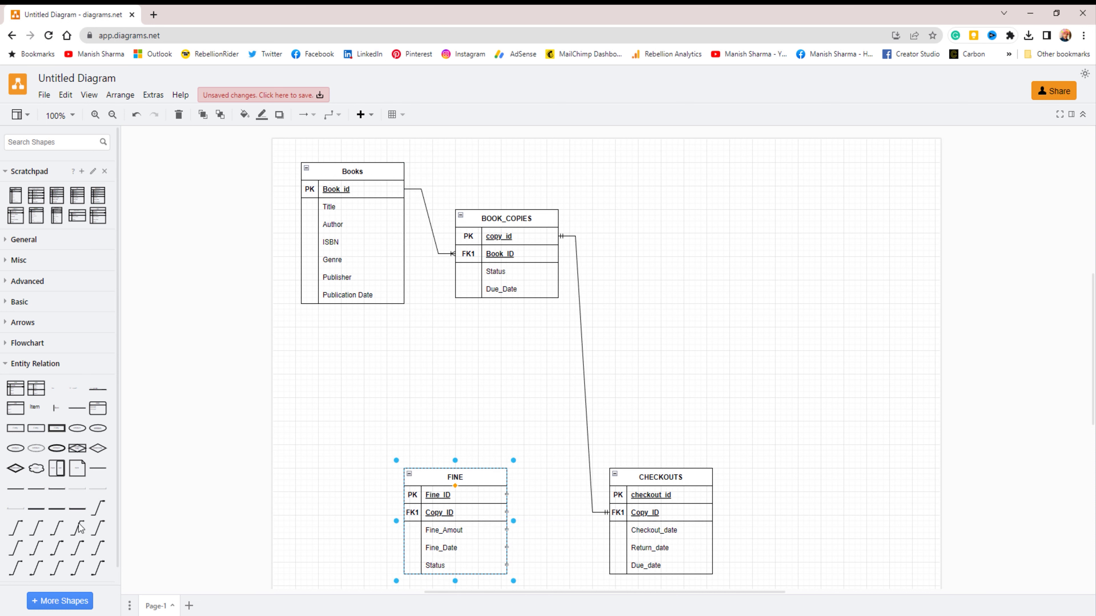
Step: Link BOOK_COPIES' copy_id to FINE with a 1-to-1 connector and paste in INVENTORY
left_click(36, 528)
left_click_drag(575, 386, 558, 237)
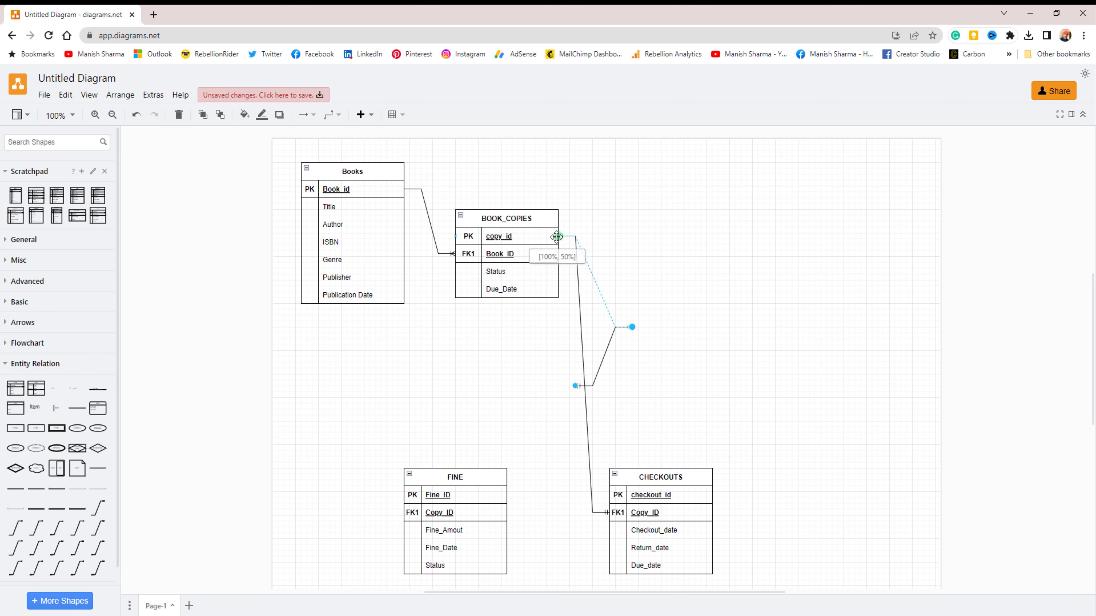
left_click_drag(632, 327, 515, 497)
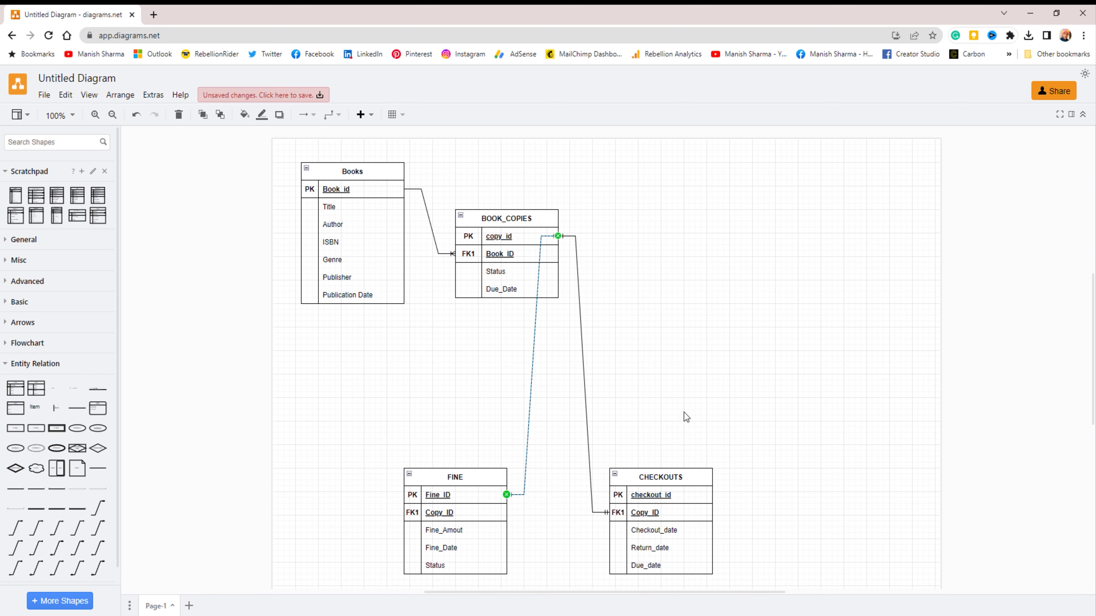
key("ctrl+v")
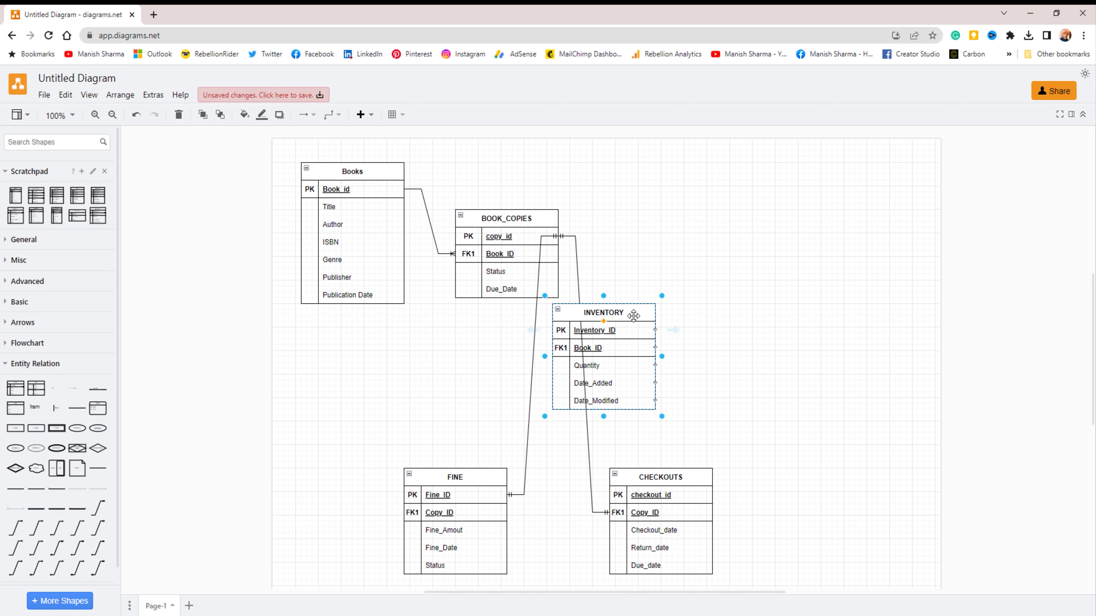
Step: Shift INVENTORY right, connect Book_id to its Book_ID one-to-many, and lower BOOK_COPIES
left_click_drag(643, 318, 725, 318)
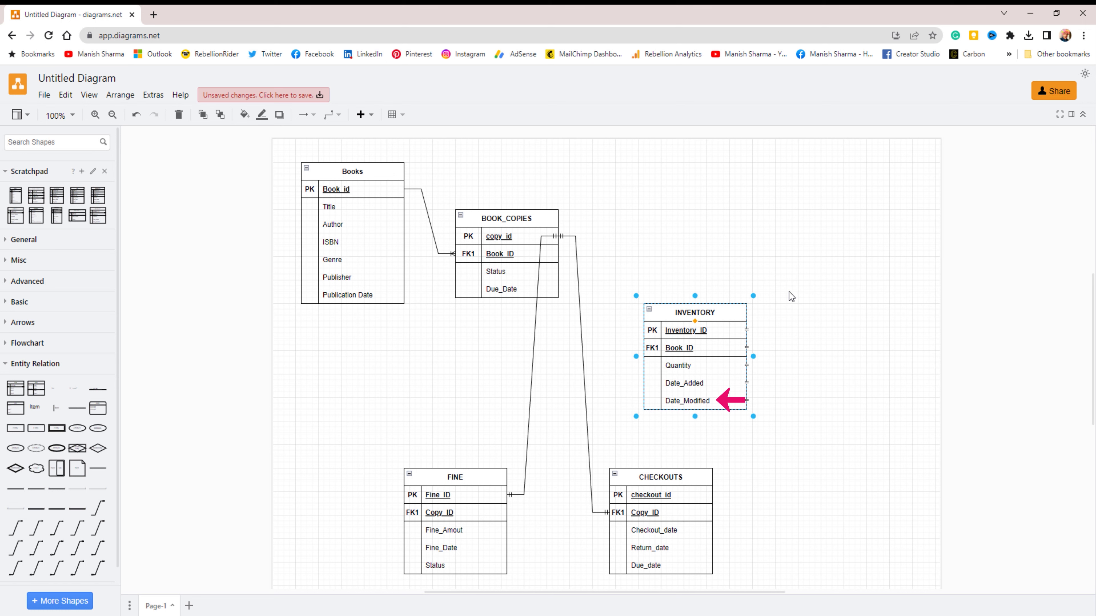
left_click_drag(732, 317, 841, 335)
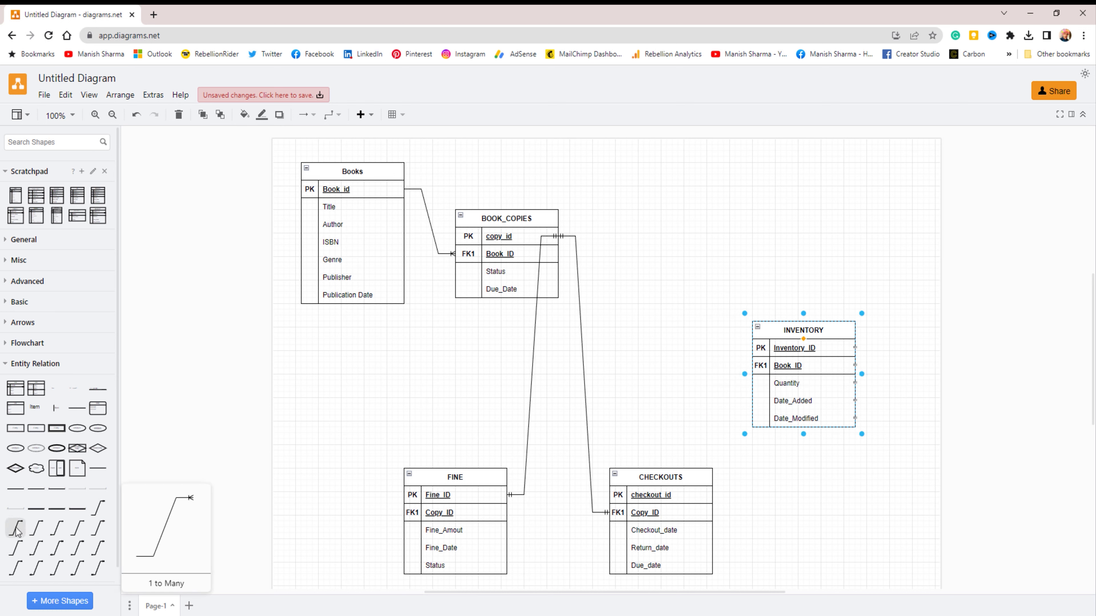
left_click_drag(15, 529, 756, 365)
left_click(992, 358)
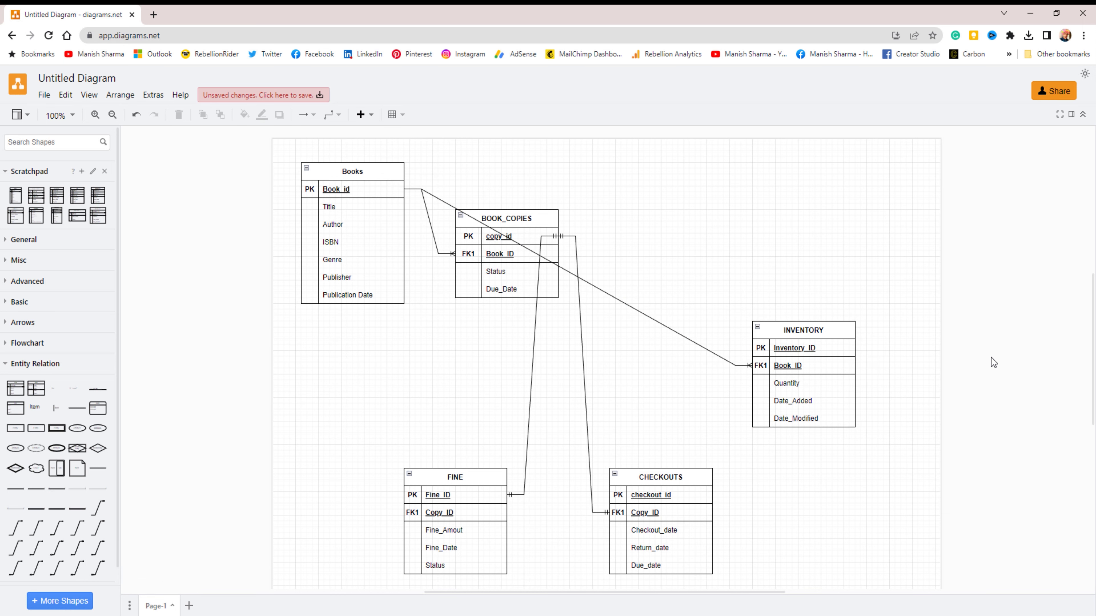
key("ctrl+z")
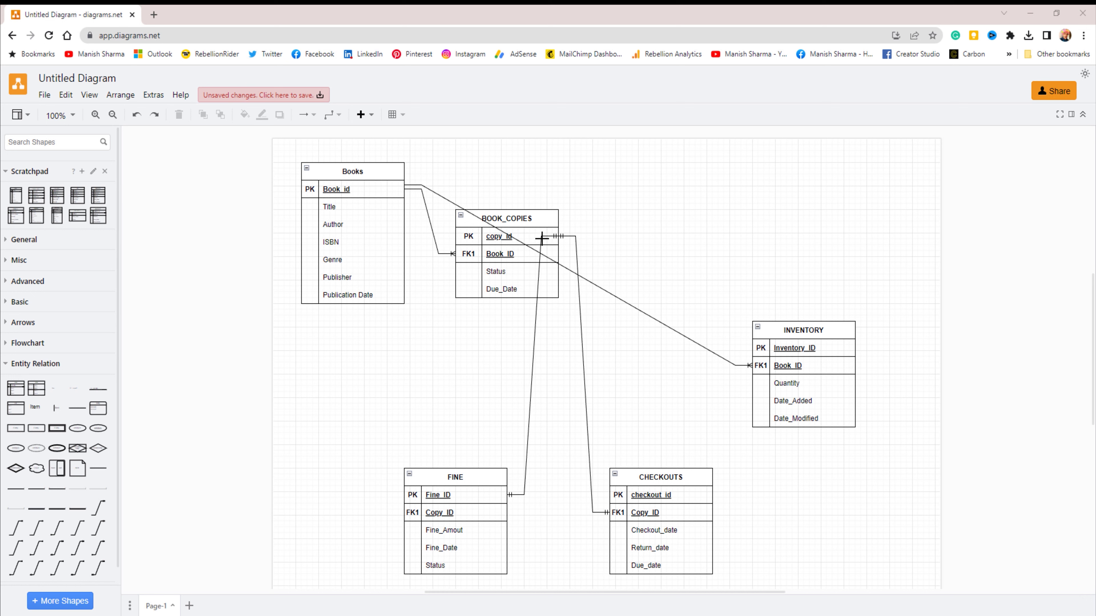
left_click_drag(544, 215, 542, 278)
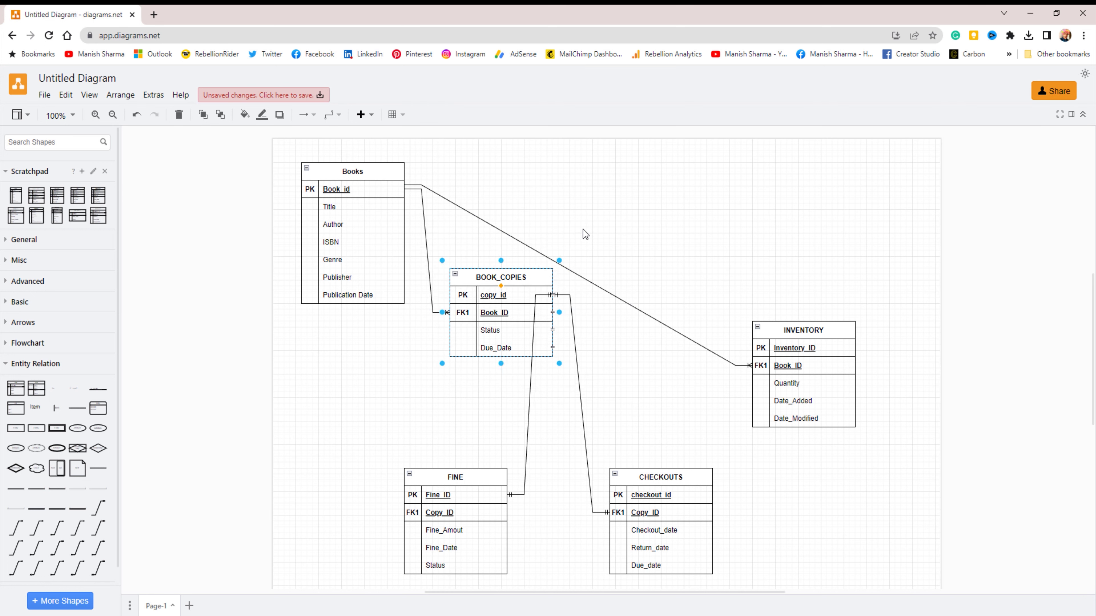
Step: Insert the BRANCHES table (Branch_ID, Branch_Name, Address, Phone_Number, Email) at the top right
left_click(584, 230)
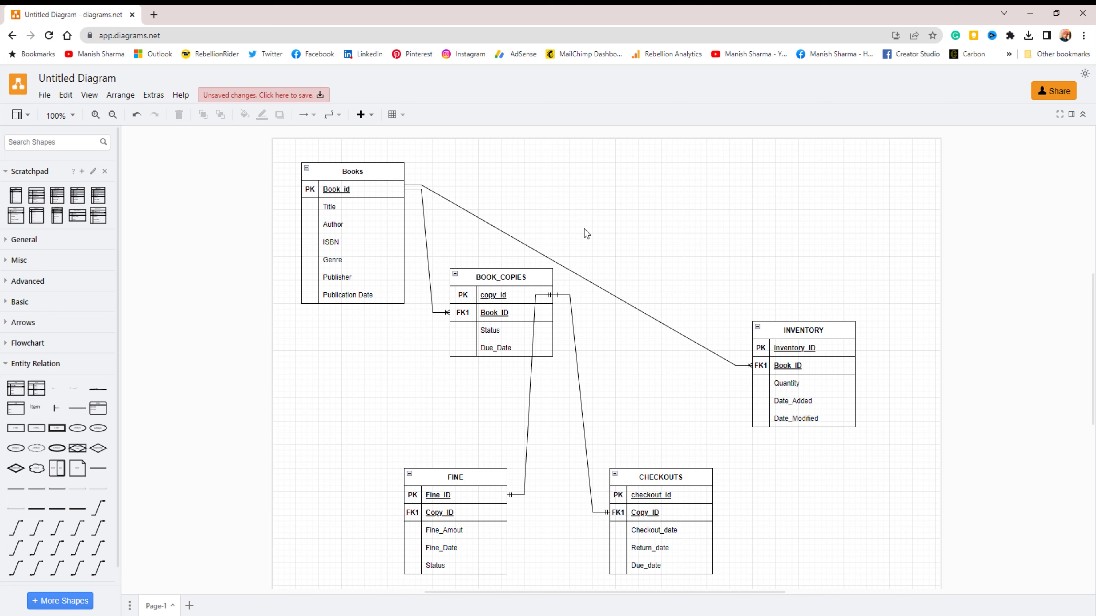
left_click(15, 216)
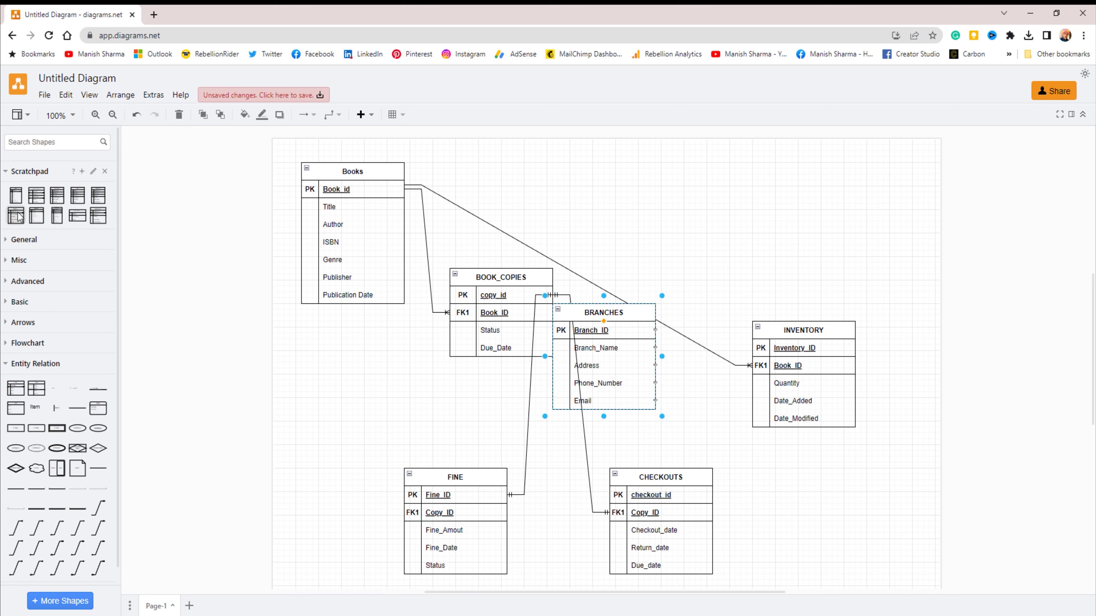
left_click_drag(639, 319, 690, 176)
left_click(771, 227)
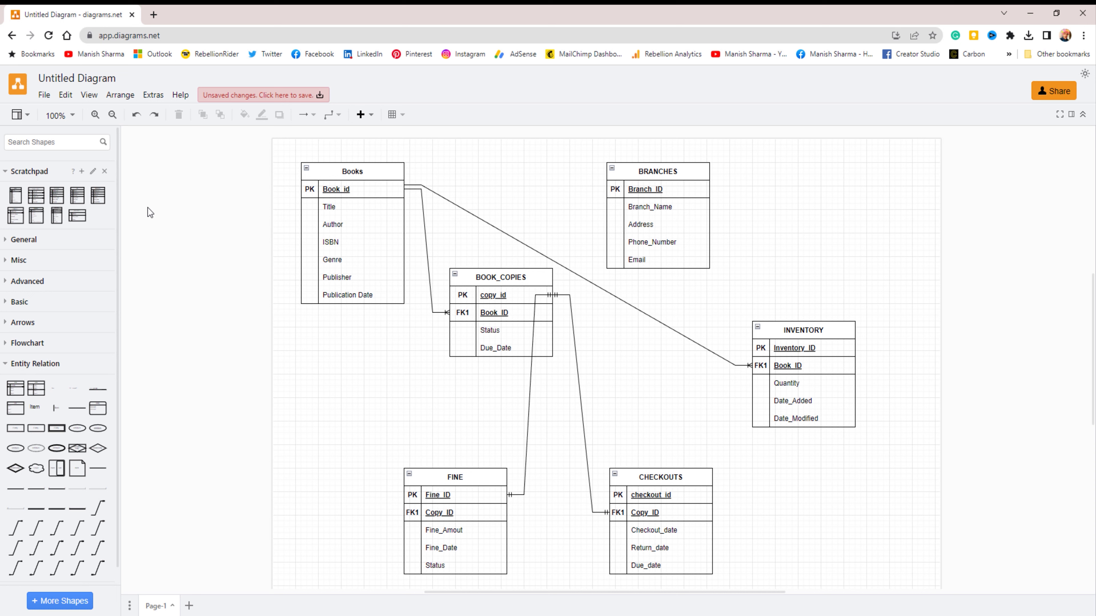
Step: Insert the MEMBERS table keyed on Member_id and position it left, below Books
left_click(36, 216)
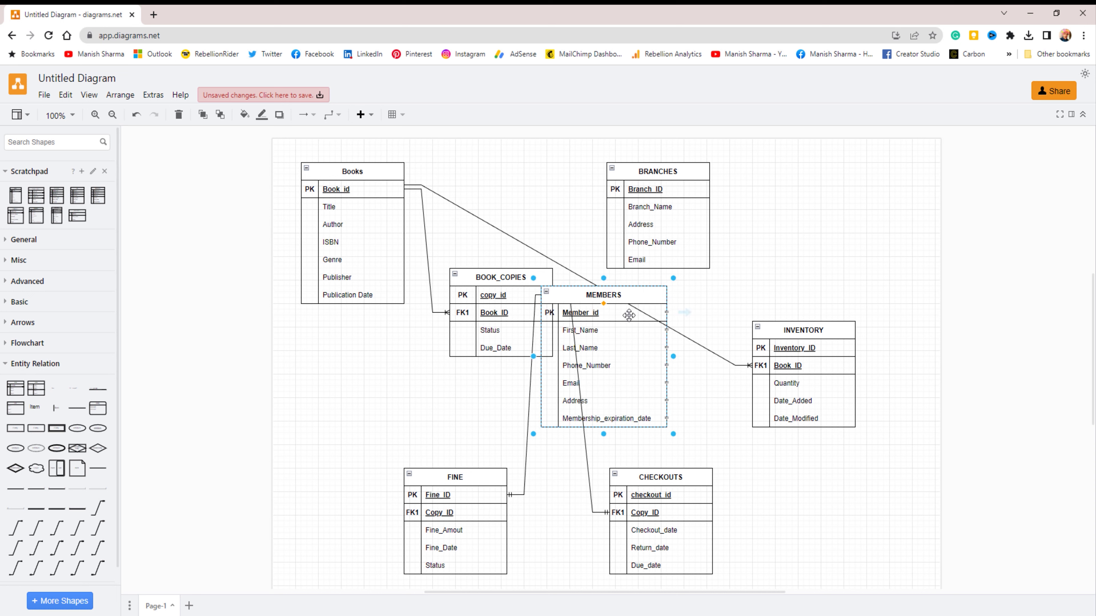
left_click_drag(626, 294, 375, 334)
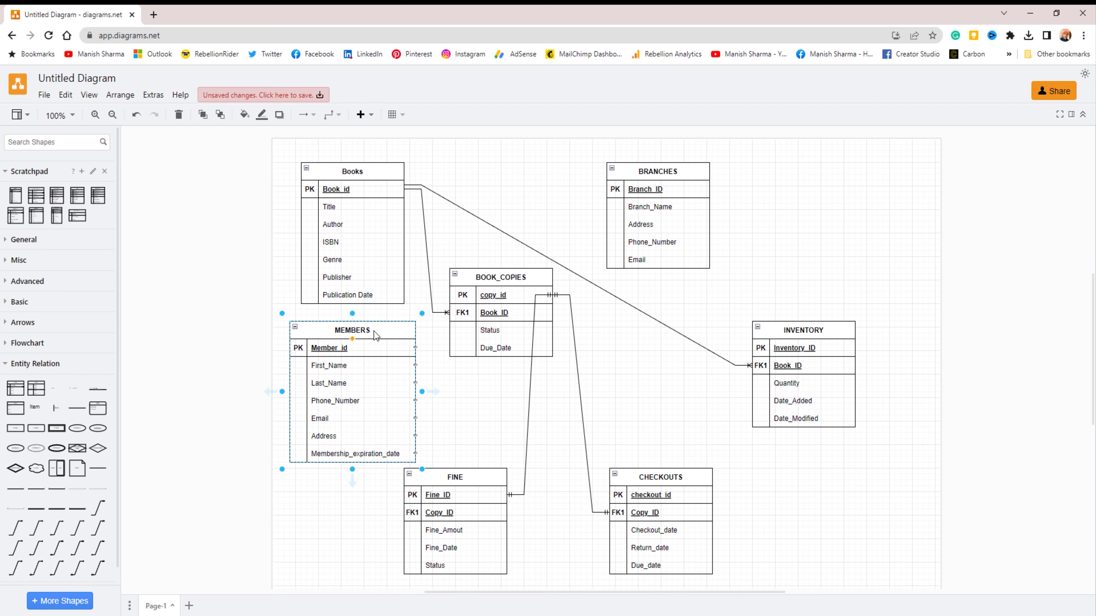
key("ctrl+z")
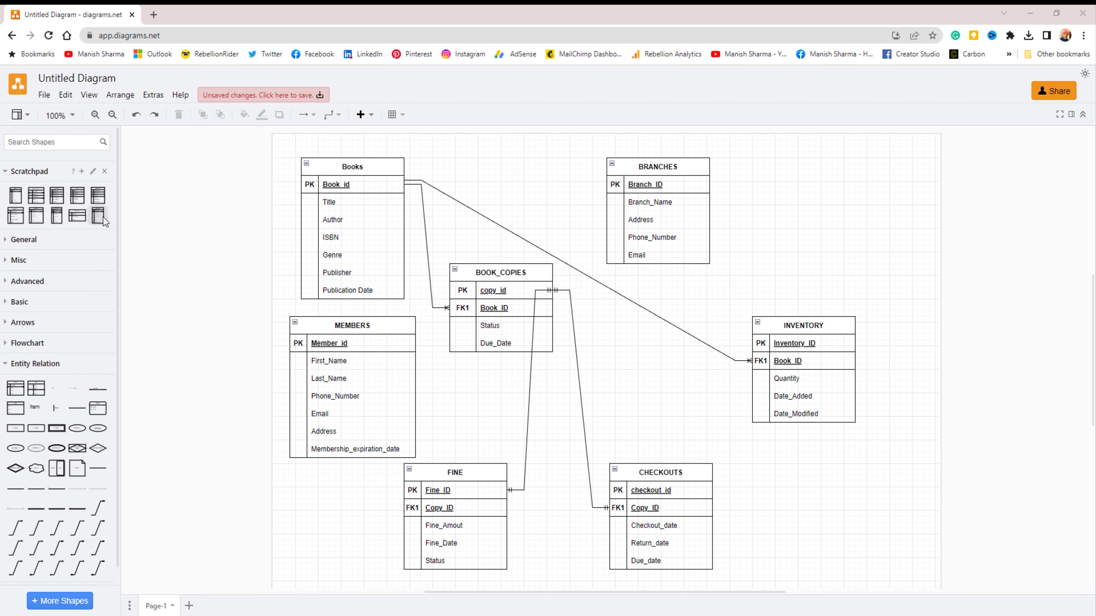
Step: Insert the EMPLOYEES table keyed on Employee_ID in the page's top-right corner
left_click(99, 217)
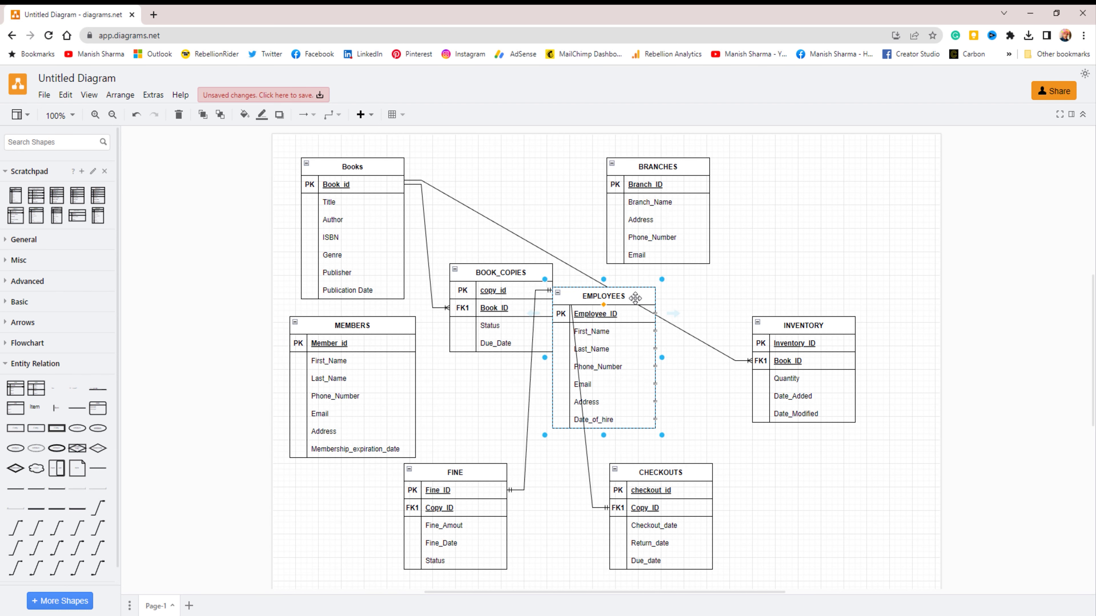
left_click_drag(636, 298, 894, 159)
left_click(967, 255)
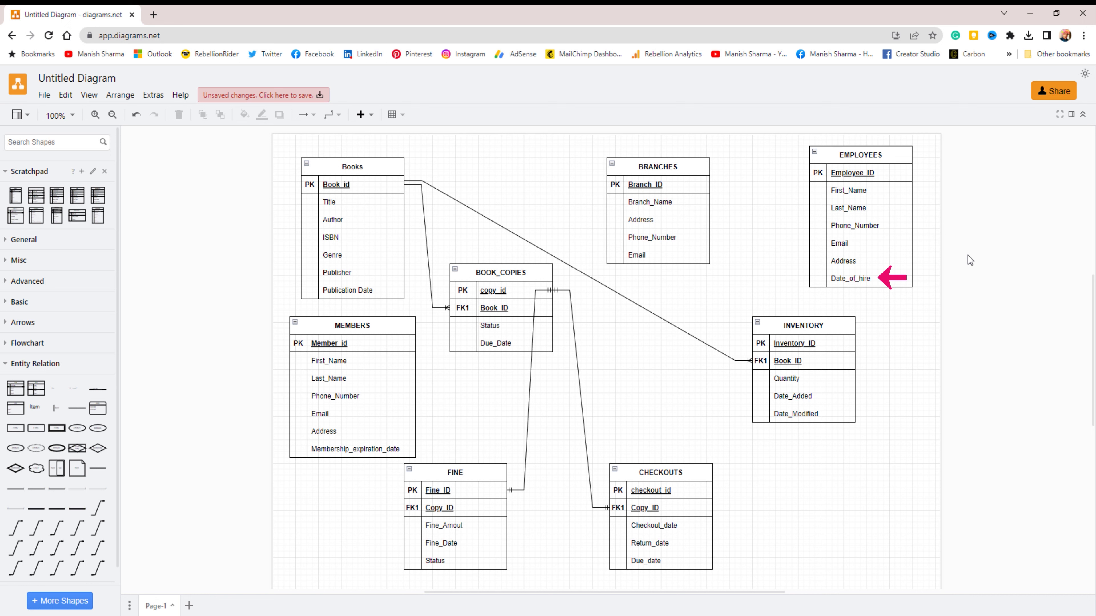
Step: Drop the JOB_ROLES table (role_id, Role_name, Salary) into the bottom-right corner
left_click(79, 218)
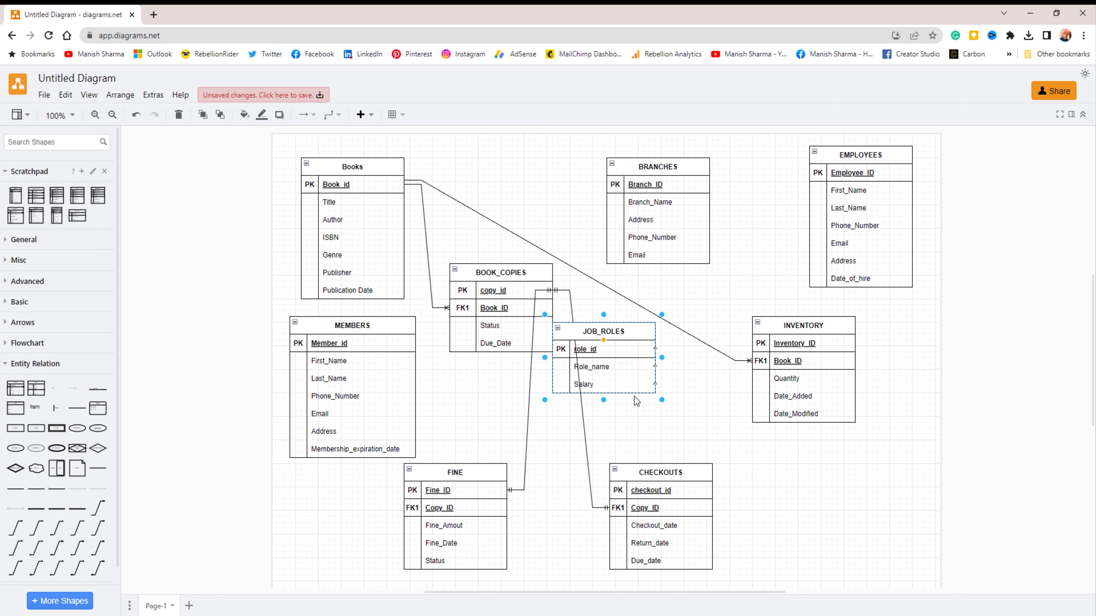
left_click_drag(623, 333, 894, 492)
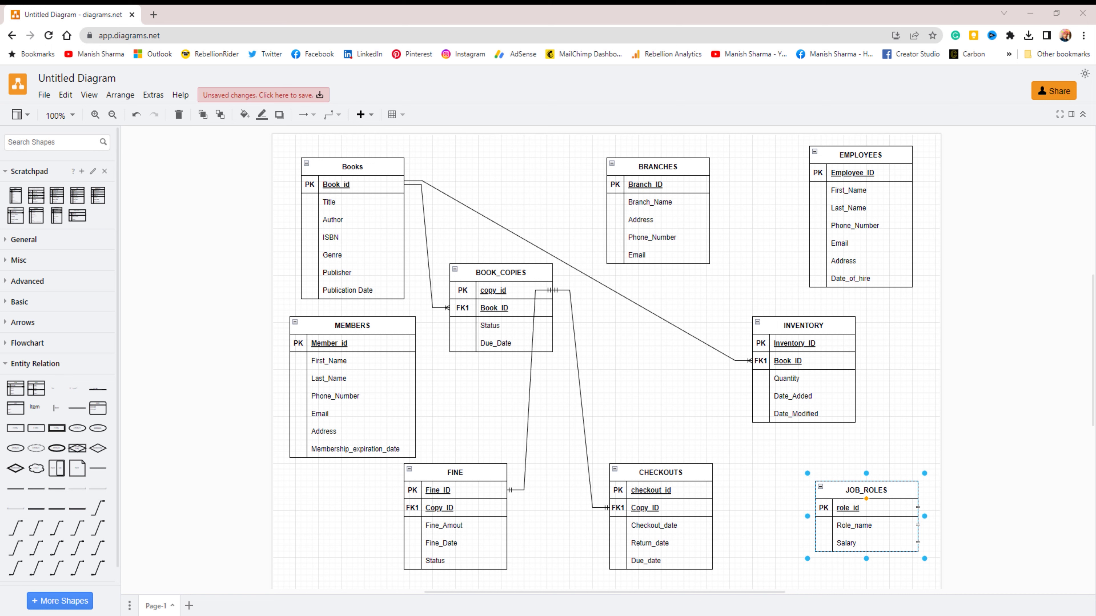
Step: Add a role_id field to EMPLOYEES by duplicating its Employee_ID row and renaming it
left_click(890, 173)
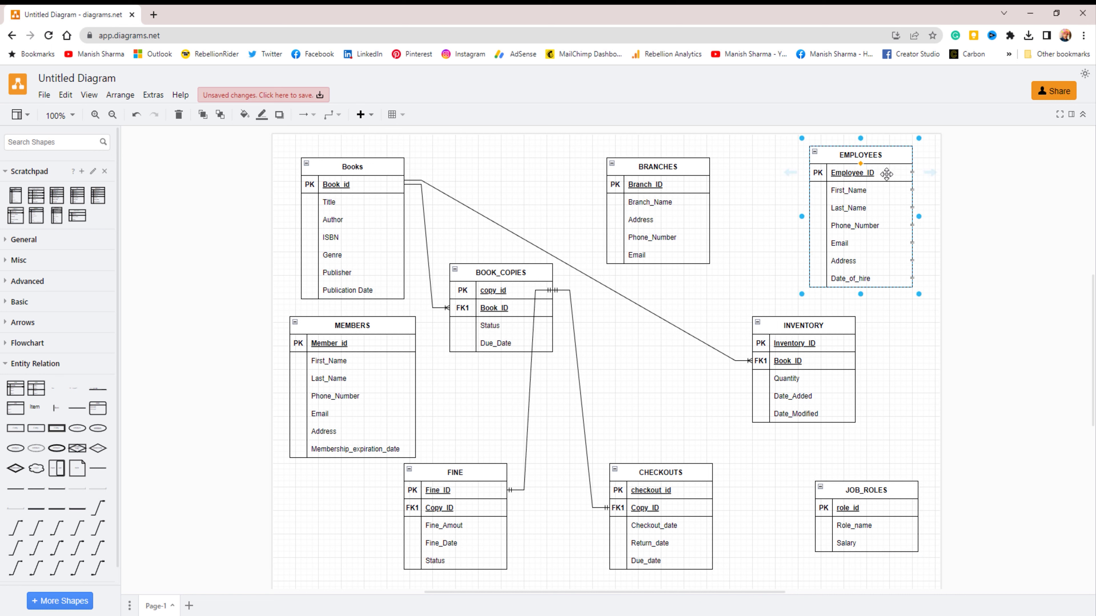
left_click(889, 173)
right_click(888, 175)
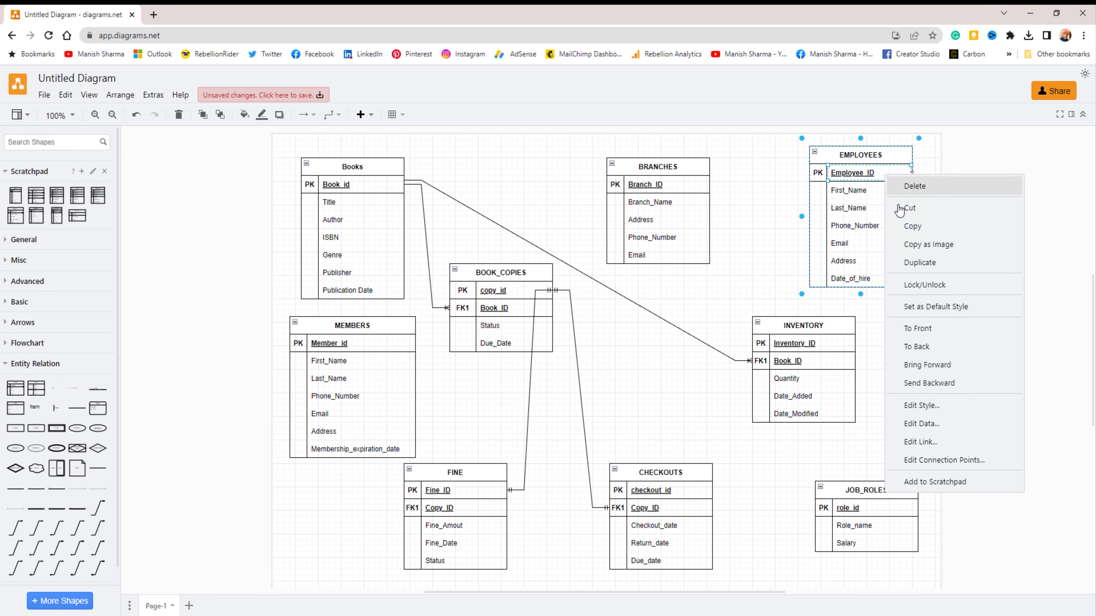
left_click(917, 263)
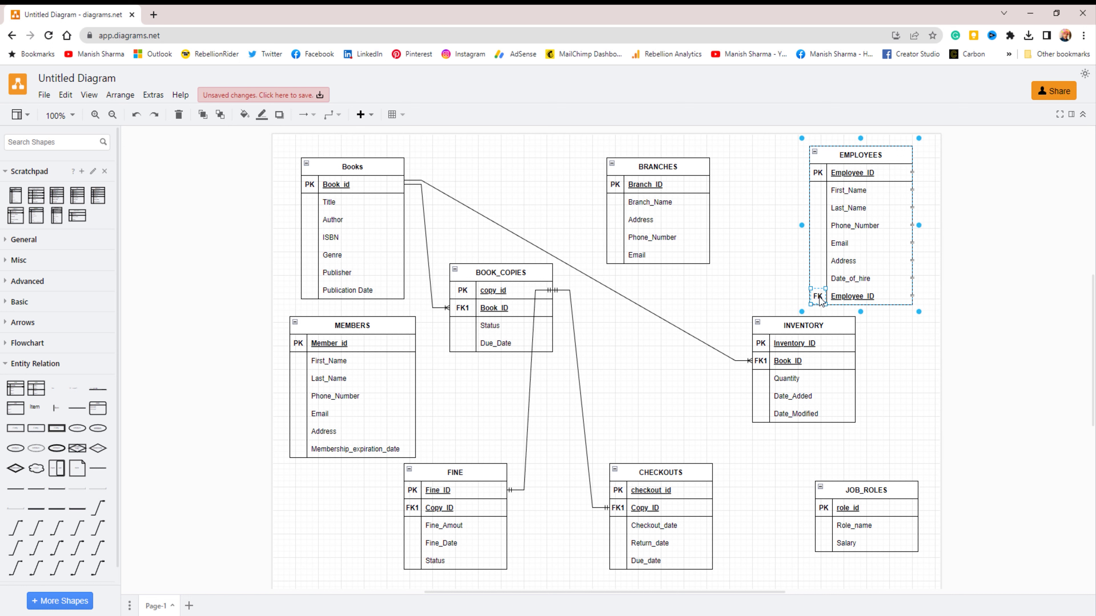
type("1")
double_click(850, 296)
type("role_")
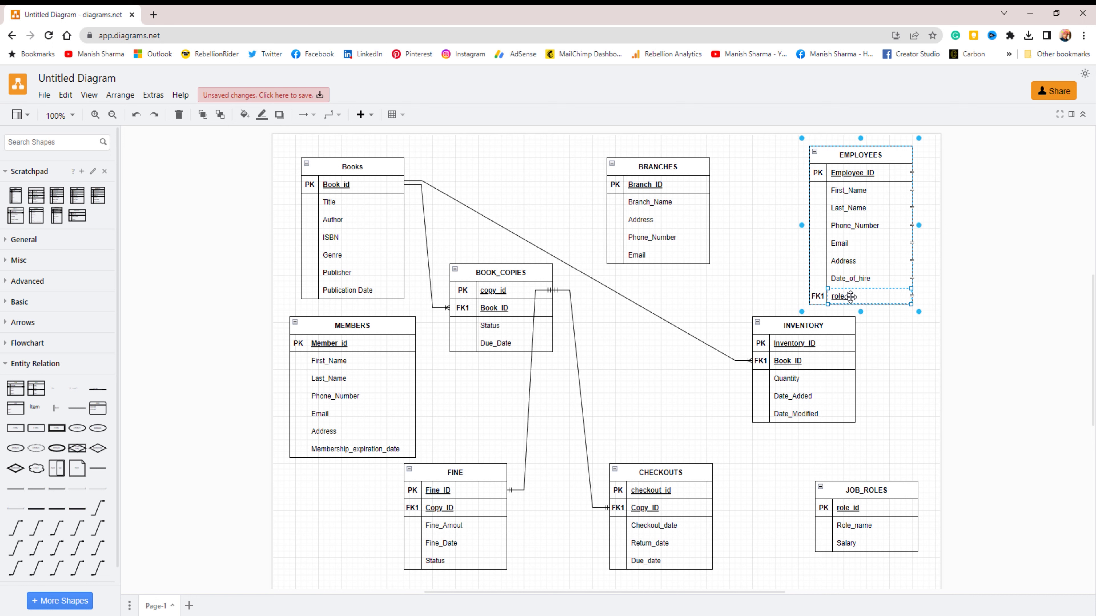
type("id")
left_click(966, 283)
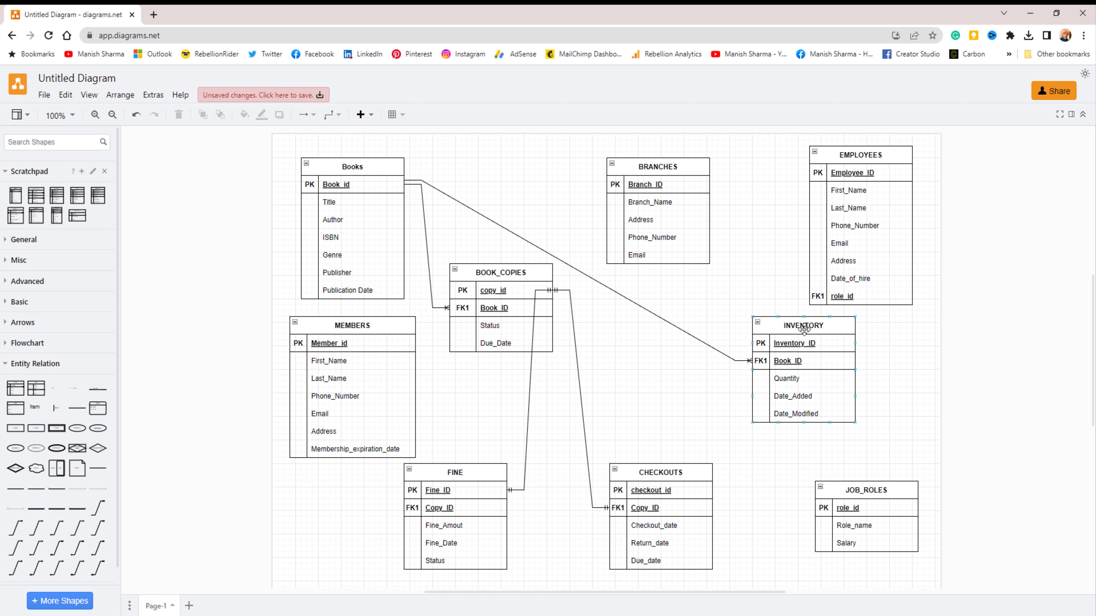
Step: Link EMPLOYEES role_id to JOB_ROLES role_id with a one-mandatory relationship connector
left_click(33, 528)
left_click_drag(632, 329, 913, 297)
left_click_drag(575, 387, 910, 508)
left_click(990, 440)
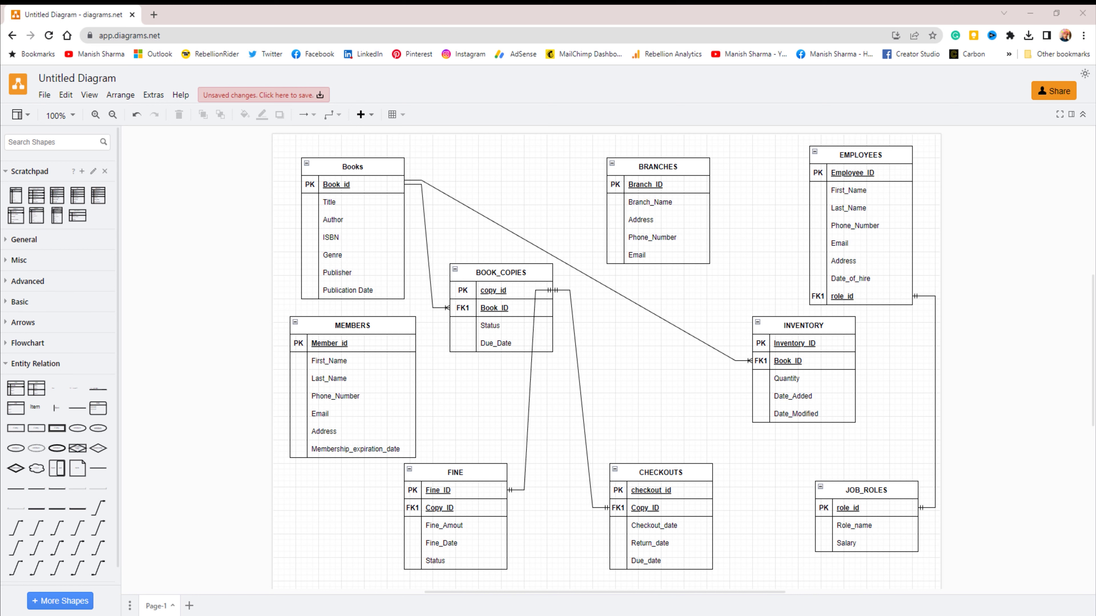
Step: Duplicate INVENTORY's Book_ID row as a new Branches_id field with key FK2
left_click(816, 362)
right_click(817, 363)
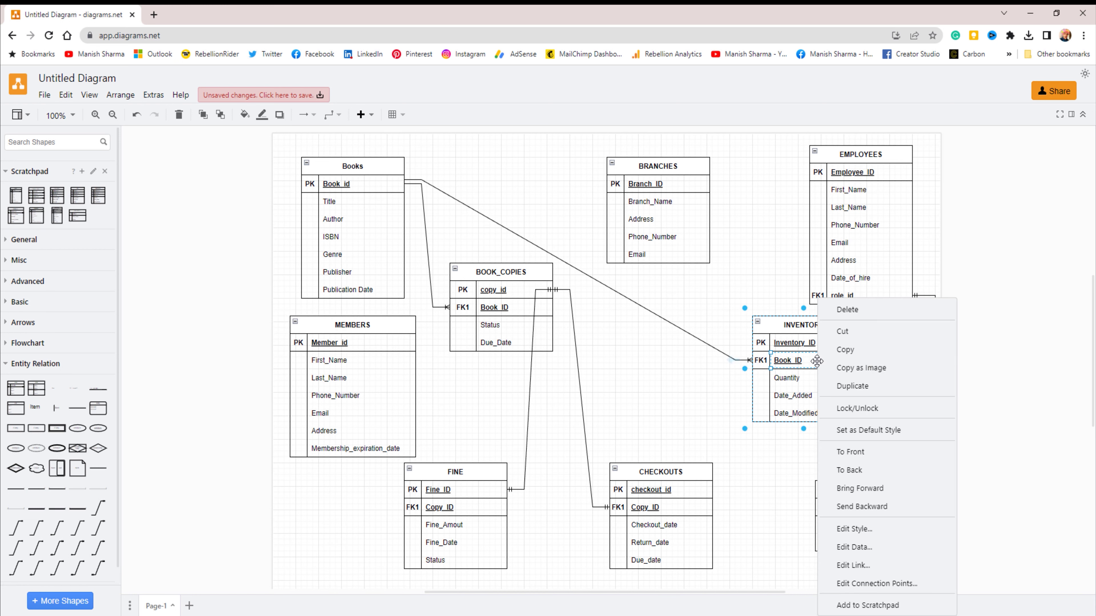
left_click(845, 386)
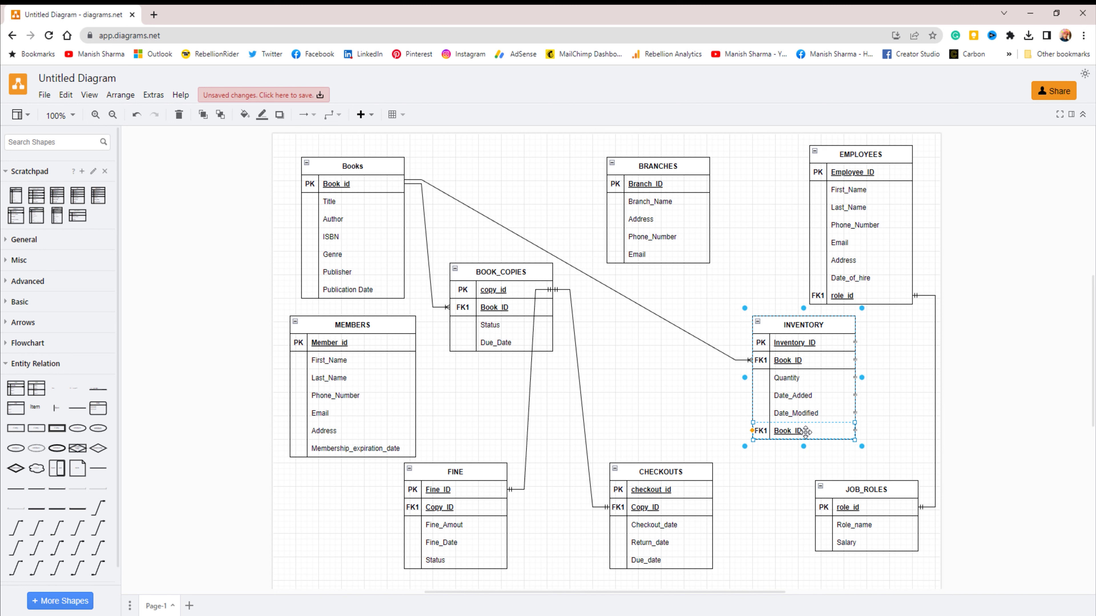
double_click(800, 432)
type("Branches_id")
double_click(761, 431)
type("FK2")
left_click(995, 373)
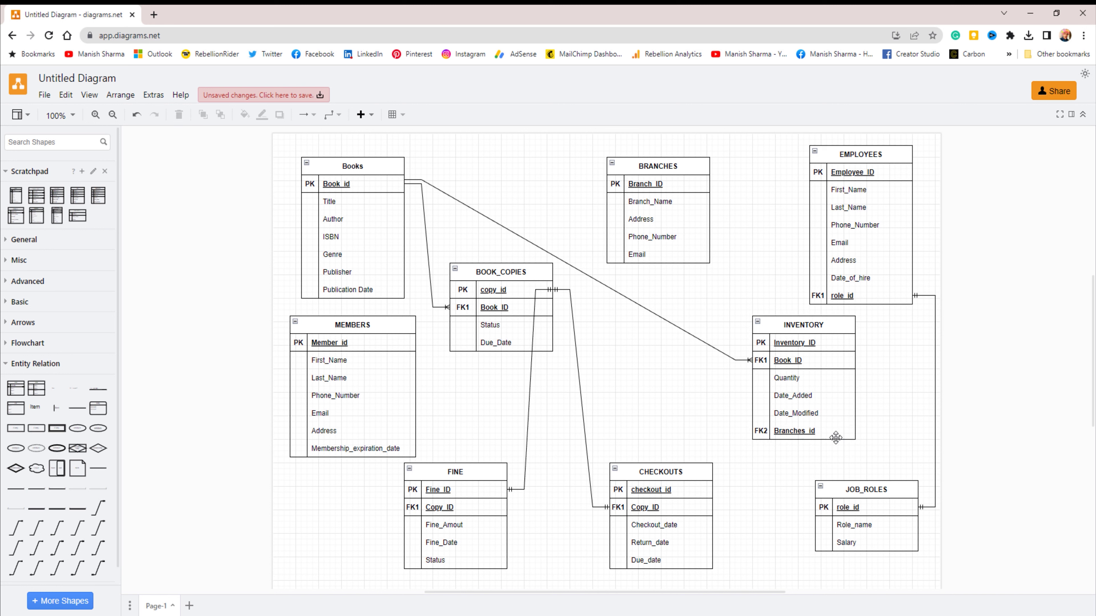
Step: Connect BRANCHES Branch_ID to INVENTORY Branches_id with a relationship connector
left_click(36, 527)
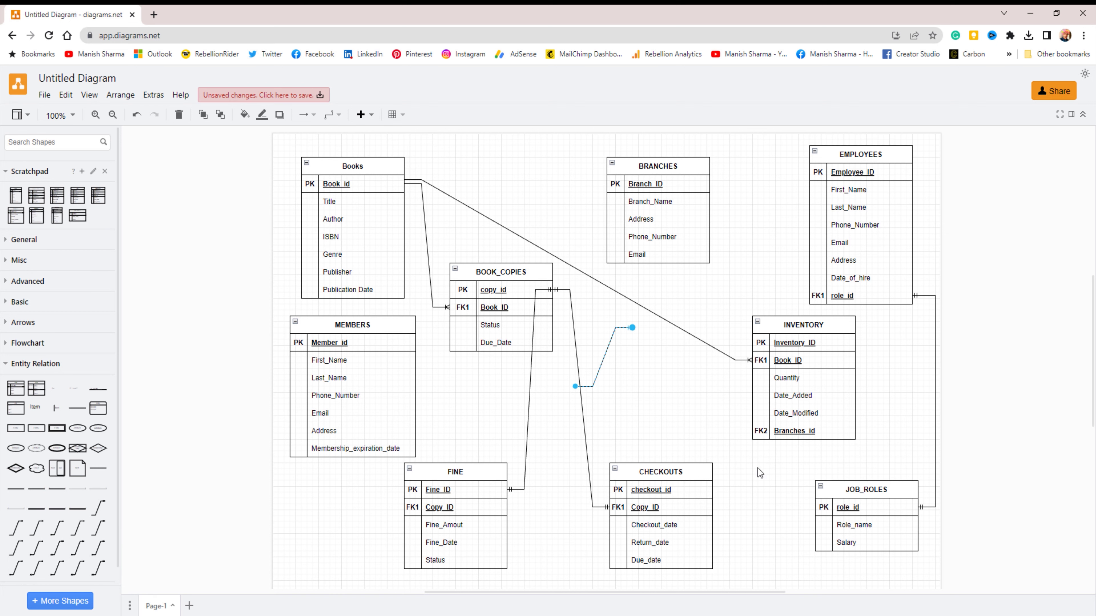
left_click_drag(632, 328, 709, 184)
left_click_drag(575, 387, 752, 431)
left_click(1001, 371)
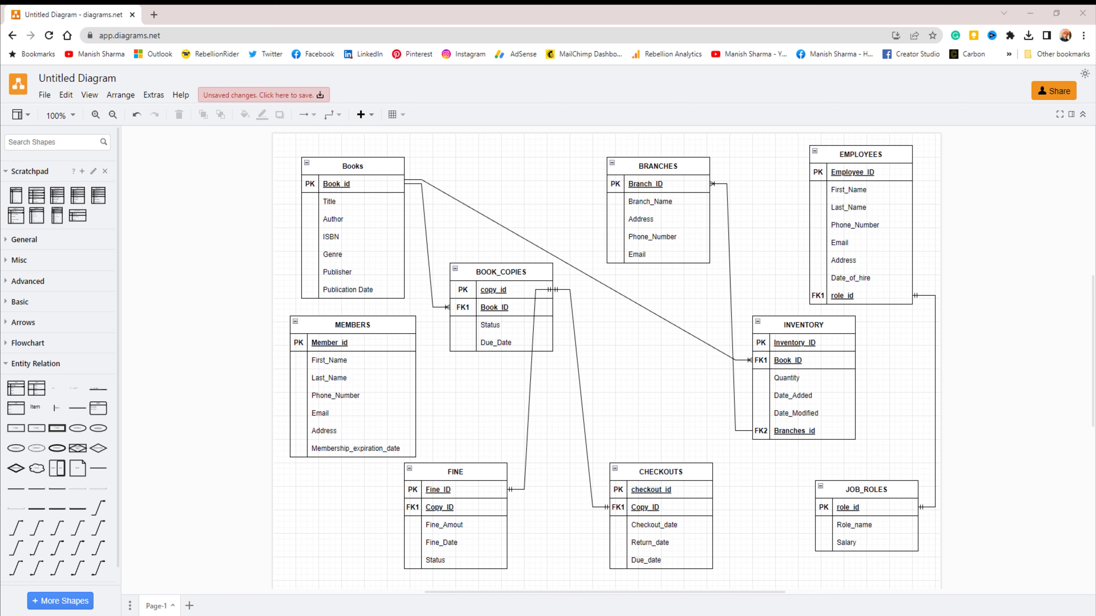
Step: Duplicate FINE's Copy_ID row as a new Members_id field with key FK2
left_click(470, 513)
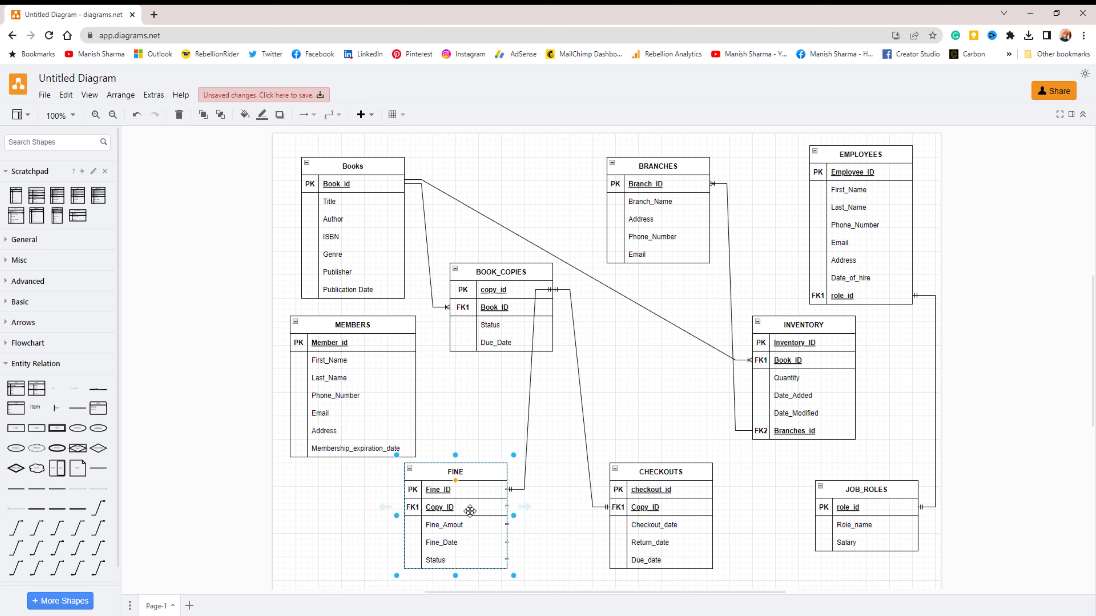
right_click(469, 511)
left_click(496, 389)
double_click(463, 578)
type("Members_id")
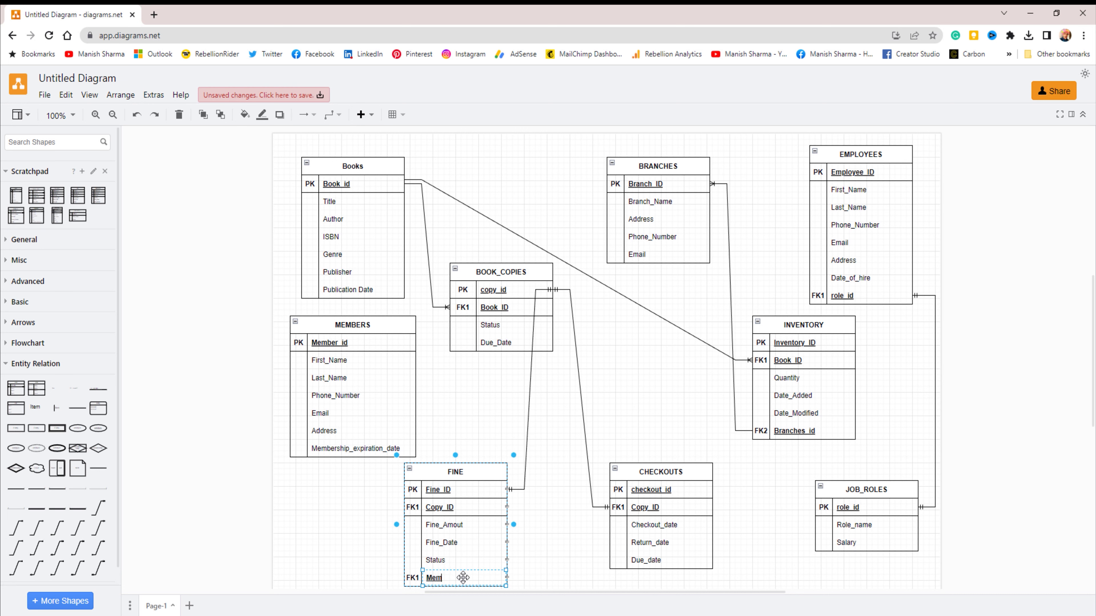
double_click(413, 578)
type("FK2")
left_click(371, 555)
Step: Shift FINE right and link MEMBERS Member_id to FINE Members_id with a 1 Mandatory connector
left_click_drag(484, 473, 522, 474)
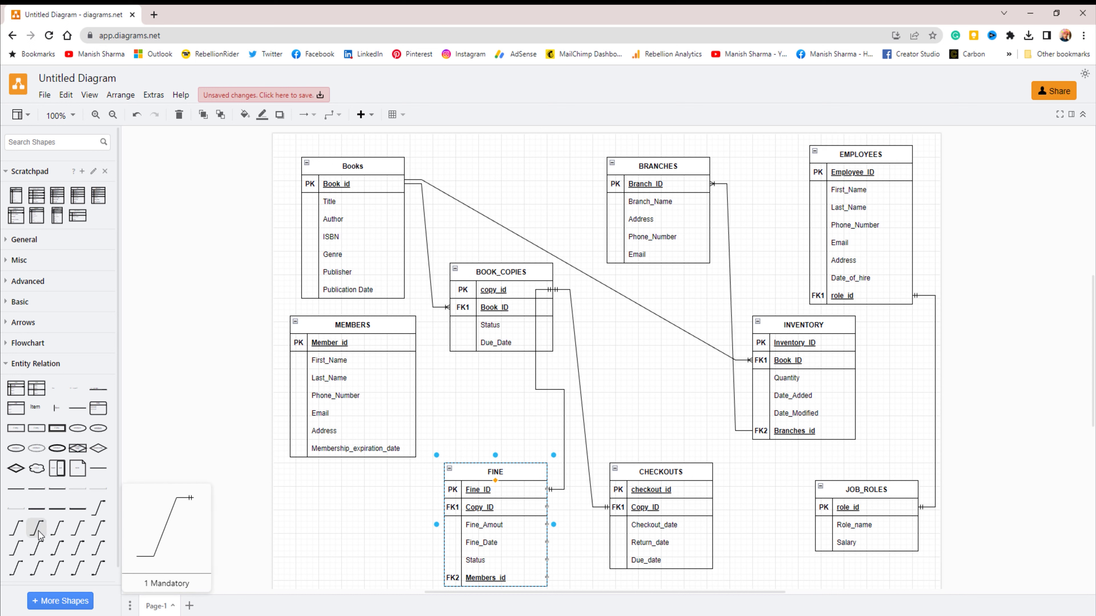
left_click(16, 545)
left_click_drag(575, 386, 443, 577)
left_click(580, 533)
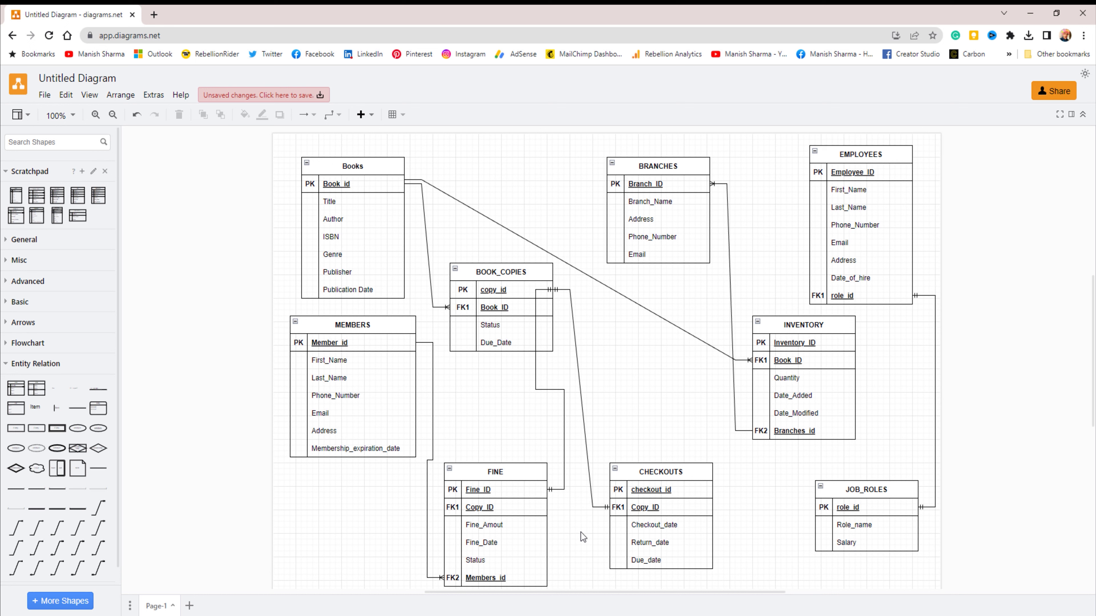
Step: Duplicate CHECKOUTS' Copy_ID row as a new Members_id field with key FK2
right_click(672, 510)
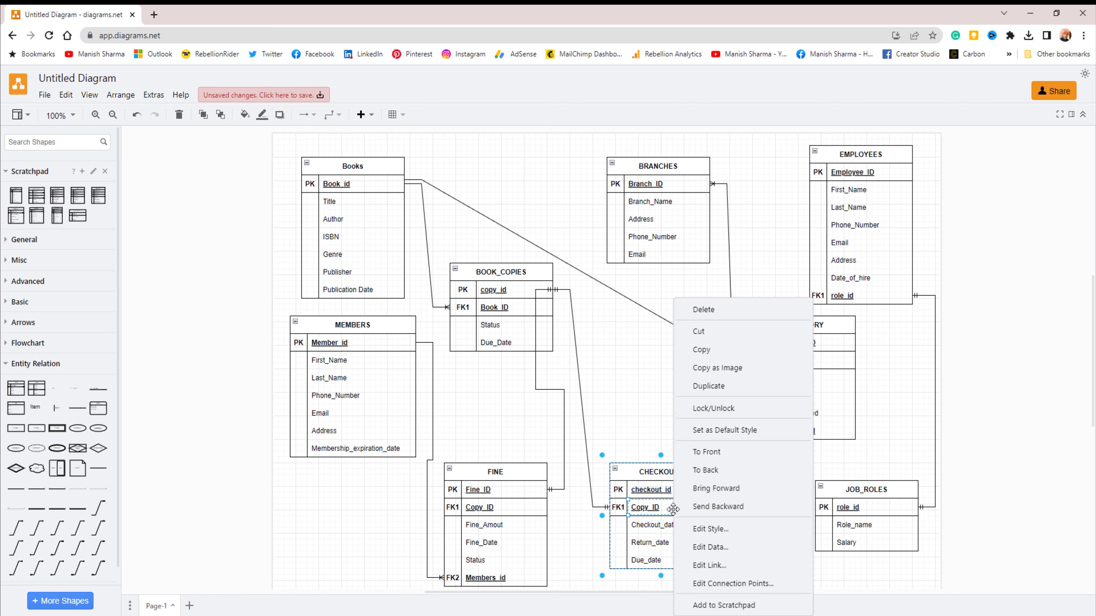
left_click(708, 409)
double_click(652, 580)
type("Members_id")
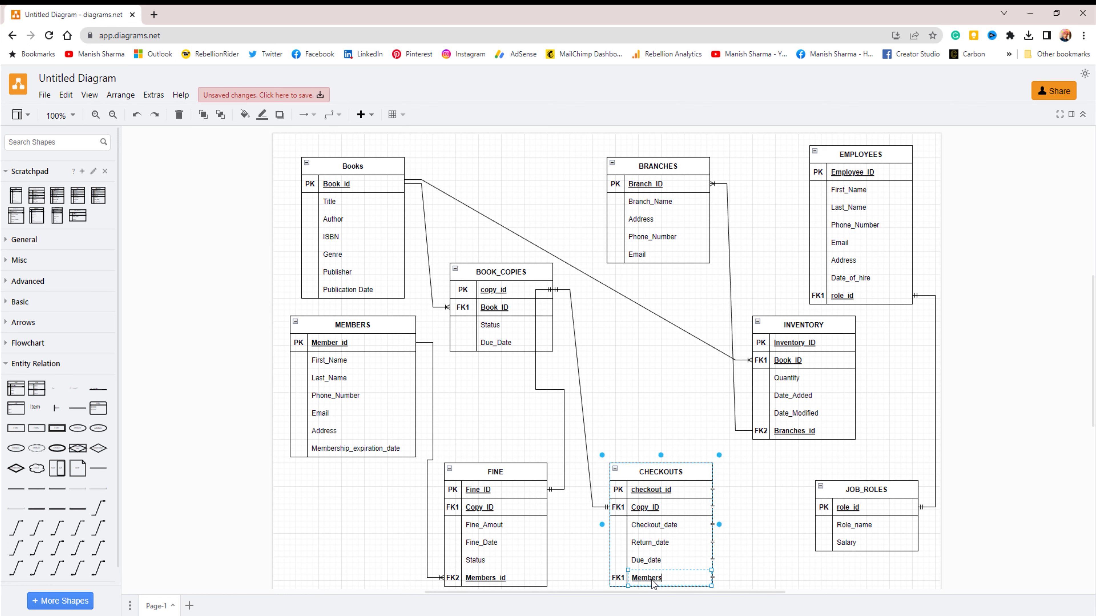
double_click(618, 579)
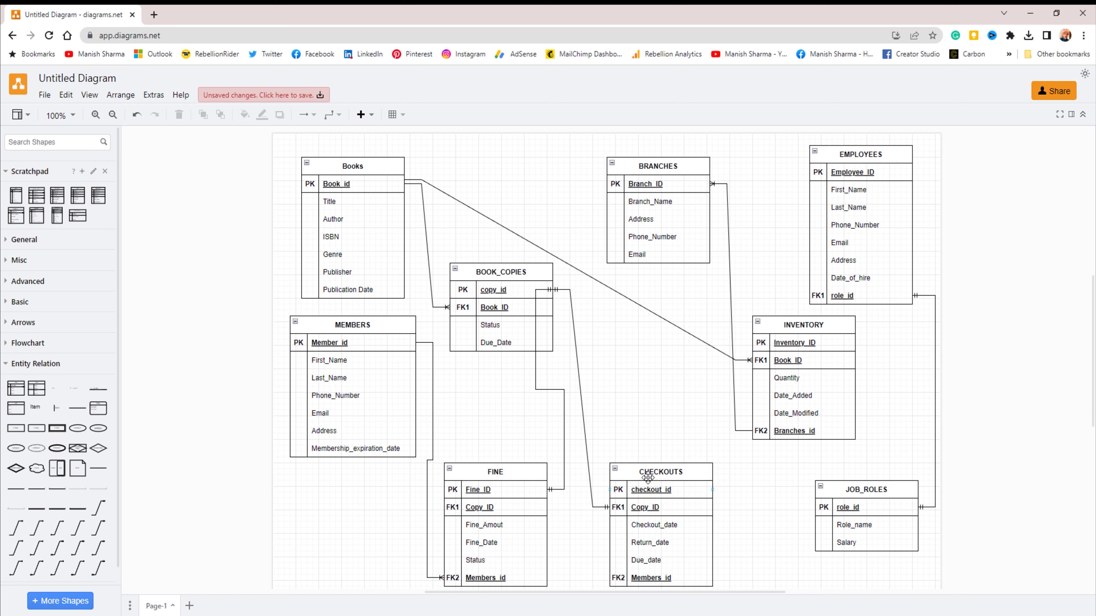
Step: Connect CHECKOUTS Members_id to MEMBERS Member_id and move CHECKOUTS higher on the page
left_click(16, 527)
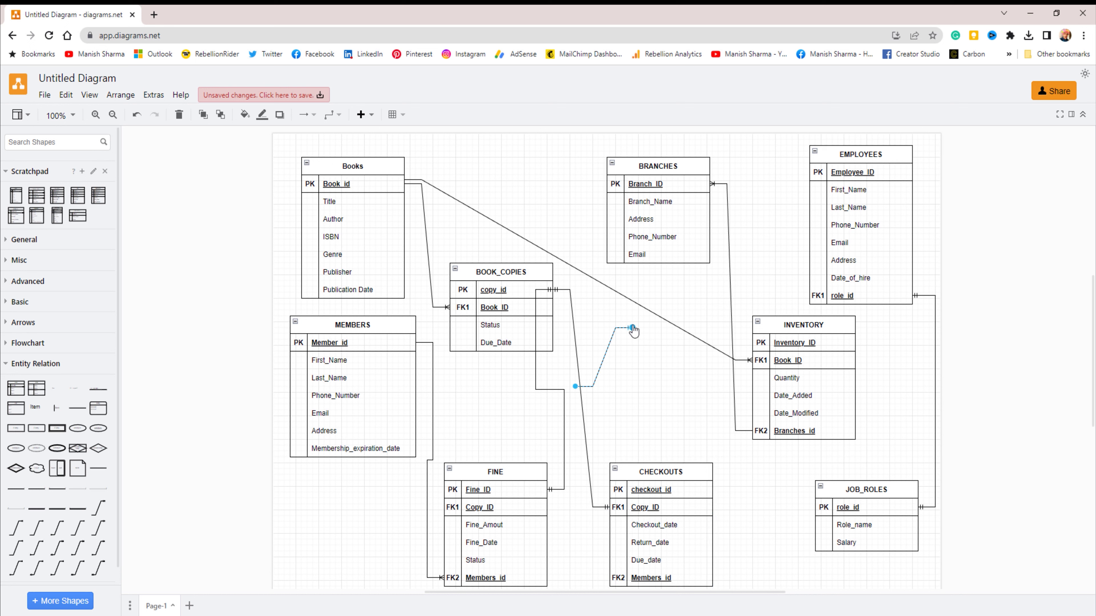
left_click_drag(575, 386, 608, 581)
left_click_drag(633, 327, 417, 343)
left_click_drag(677, 479, 674, 403)
left_click(761, 496)
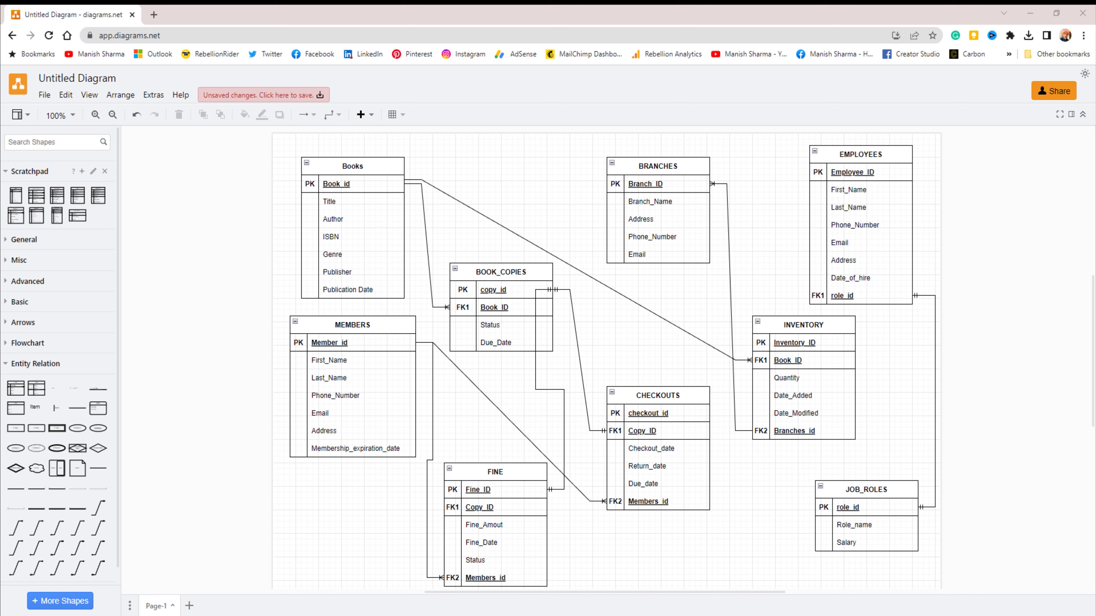
Step: Duplicate BOOK_COPIES' Book_ID row as an FK2 Branch_id field and nudge the table up
right_click(513, 309)
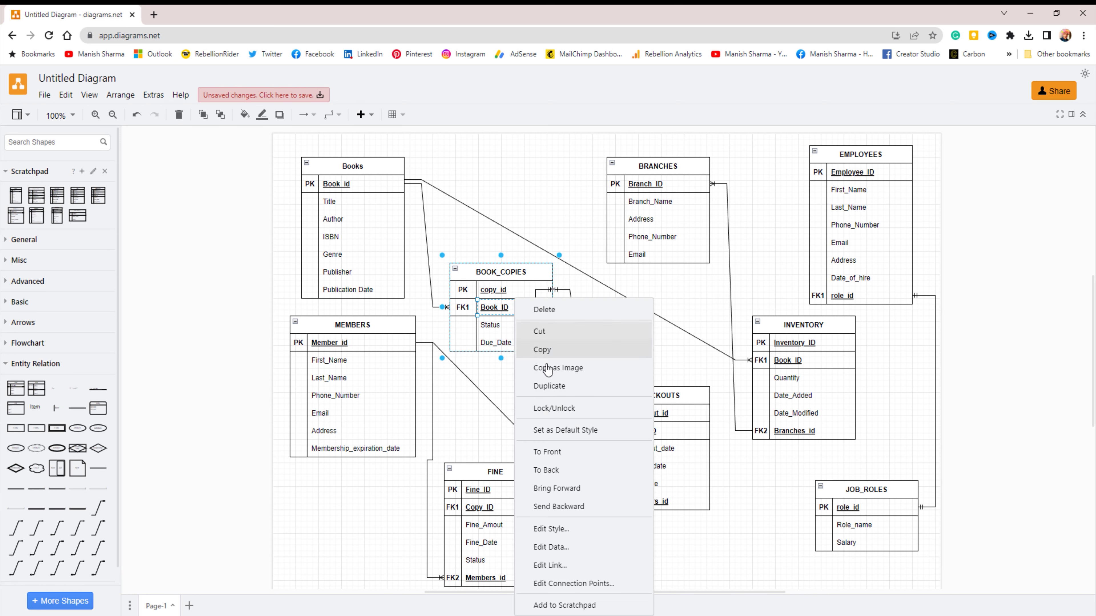
left_click(538, 387)
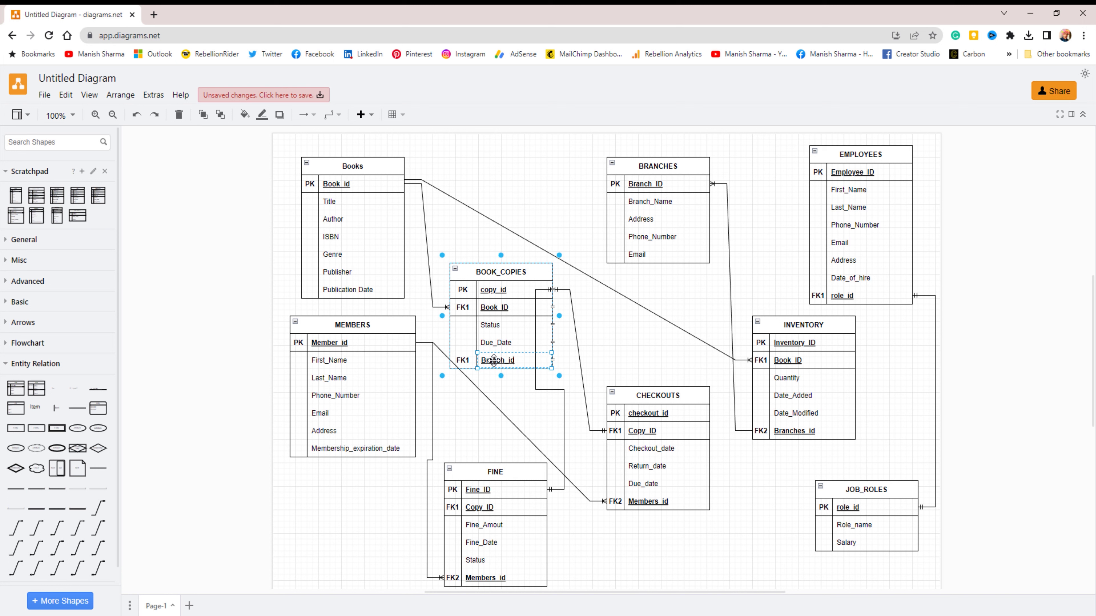
double_click(466, 363)
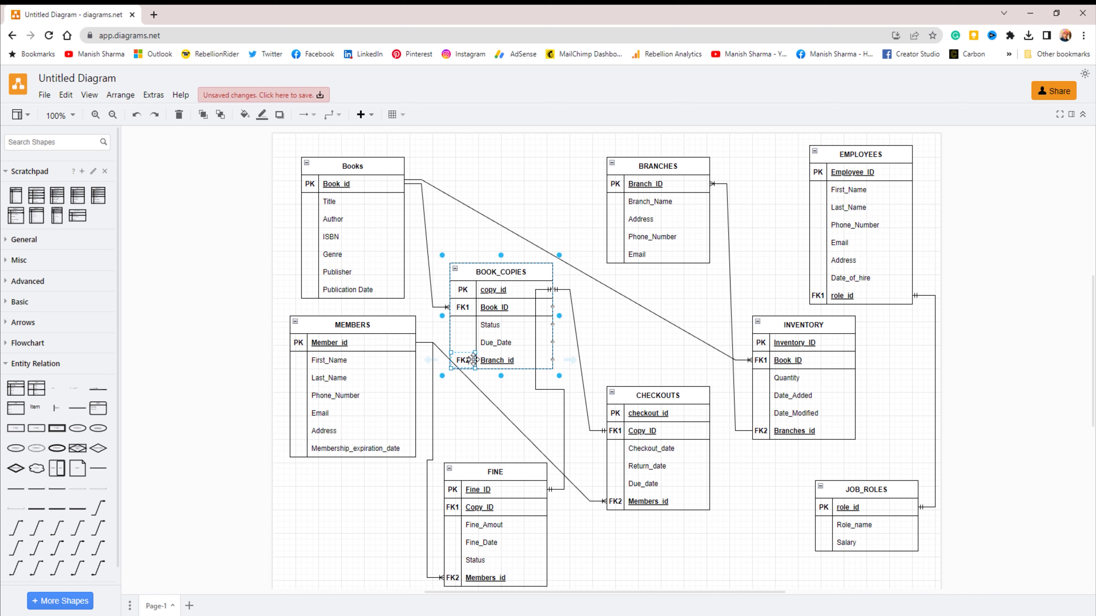
type("FK2")
left_click_drag(513, 277, 512, 270)
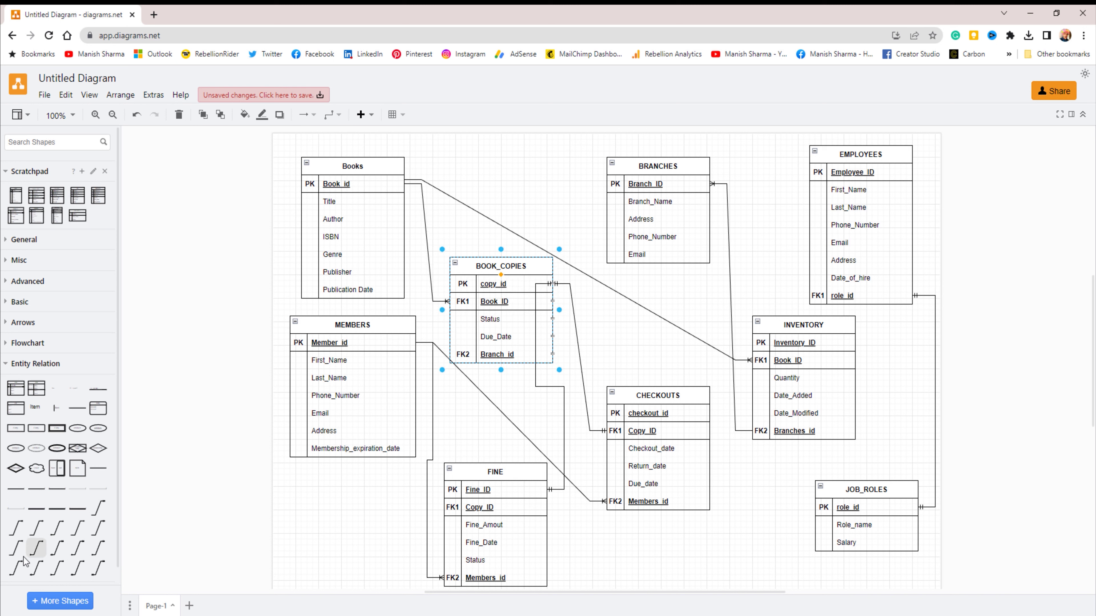
Step: Join BOOK_COPIES Branch_id to BRANCHES Branch_ID with a 1 to Many connector
mouse_move(17, 533)
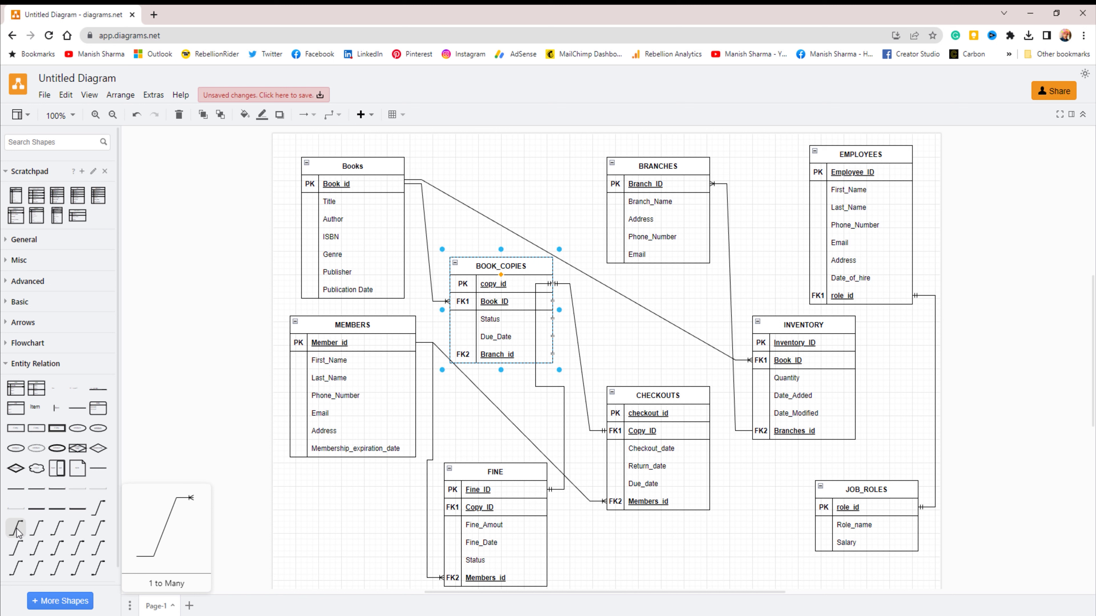
left_click(17, 533)
left_click_drag(632, 327, 608, 186)
left_click(673, 297)
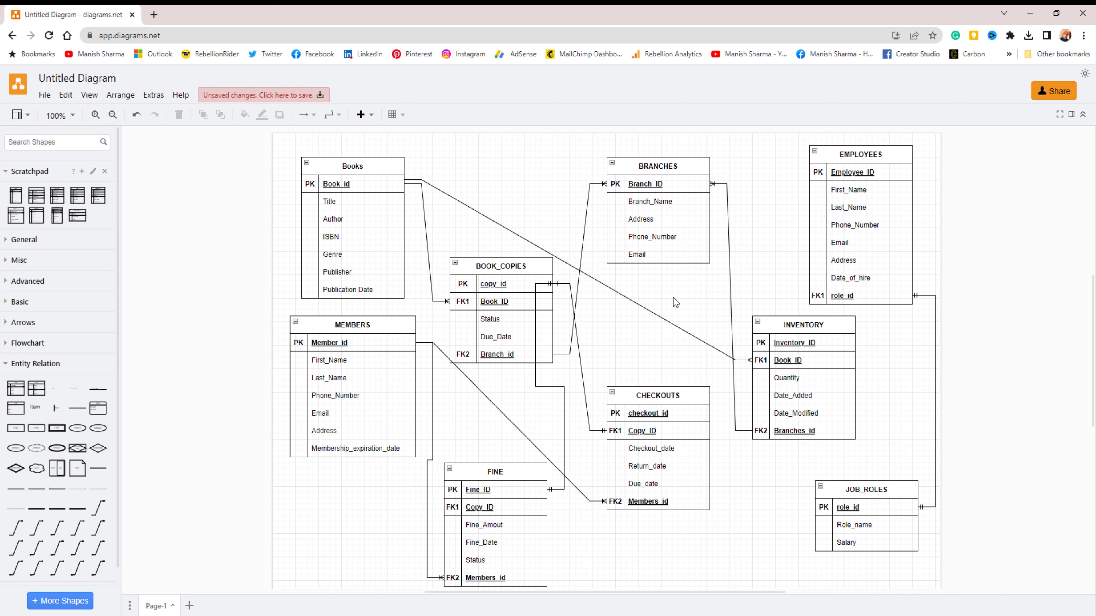